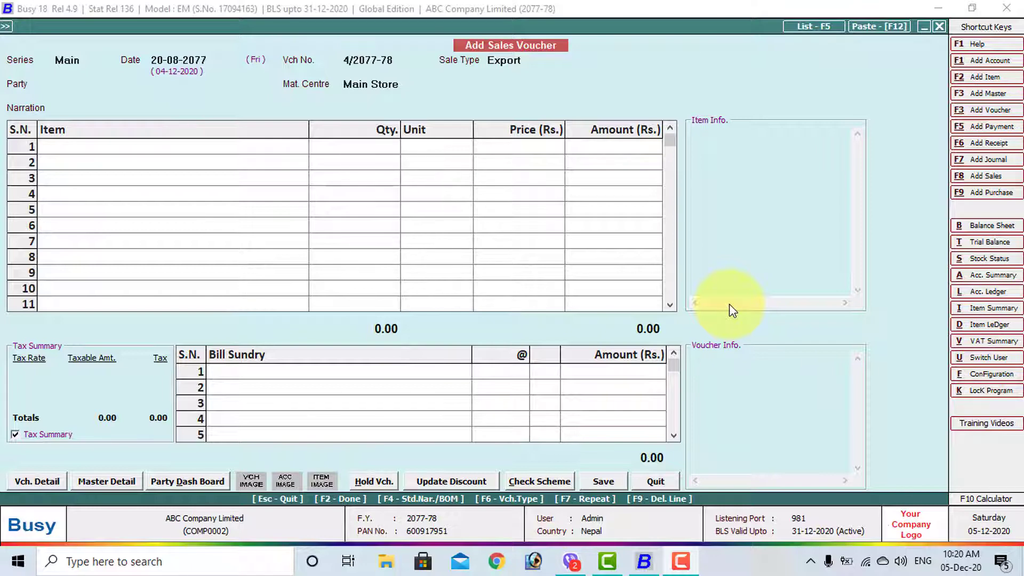
- Quit the empty sales voucher without saving and return to the main screen
key("Escape")
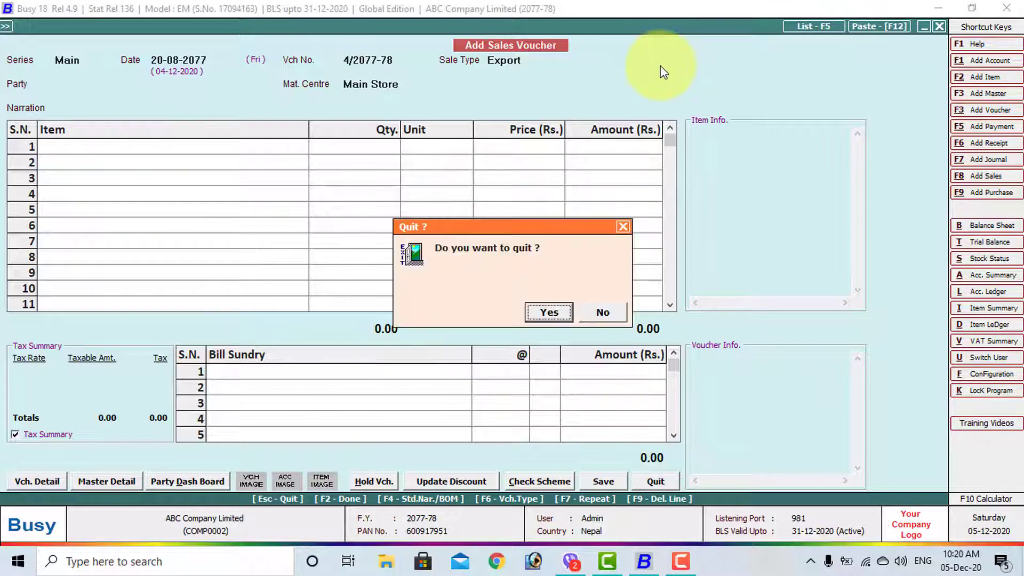
key("Return")
key("Escape")
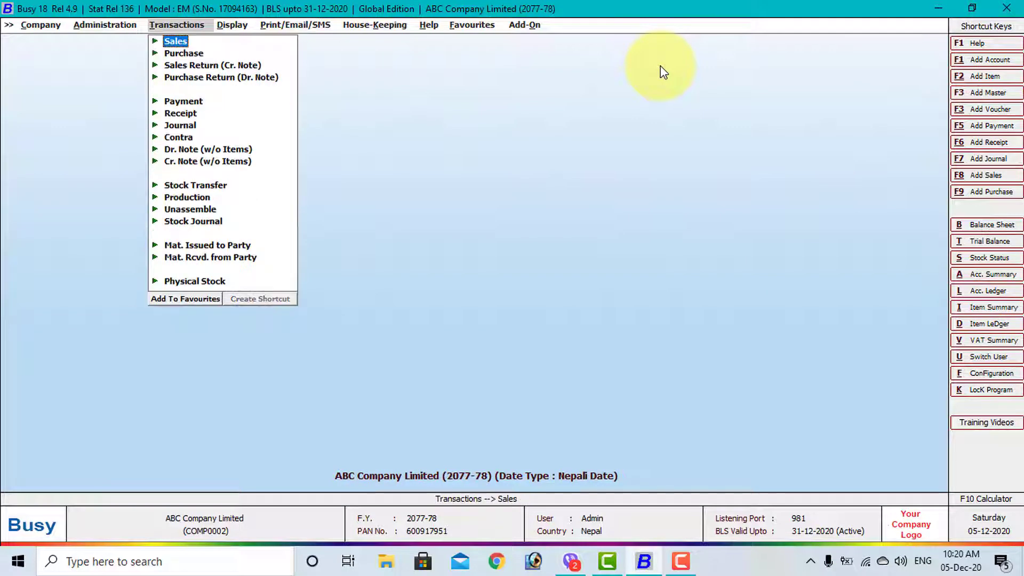
key("Escape")
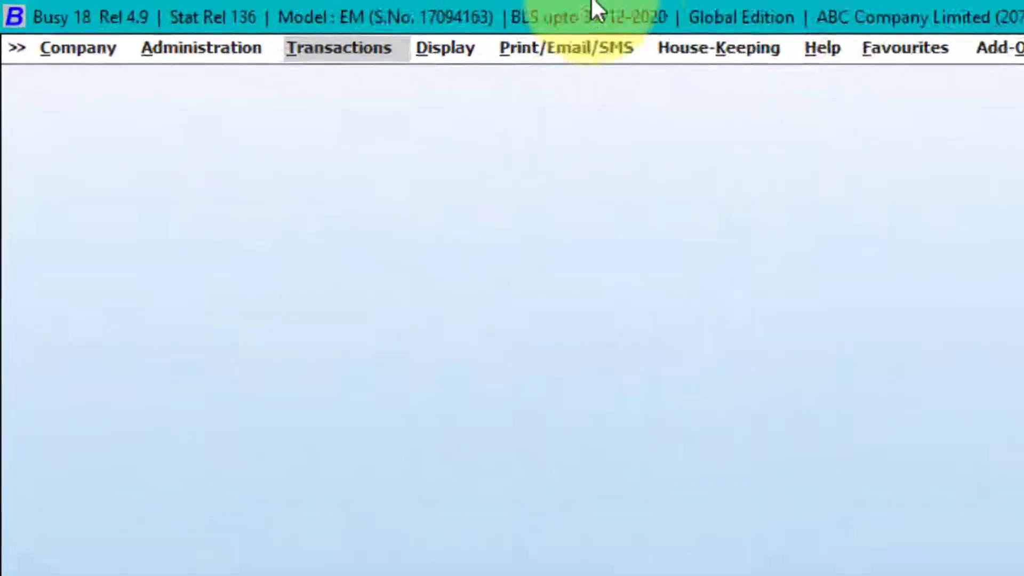
- Start a new purchase voucher in the Main series and date it 20-08-2077
left_click(427, 67)
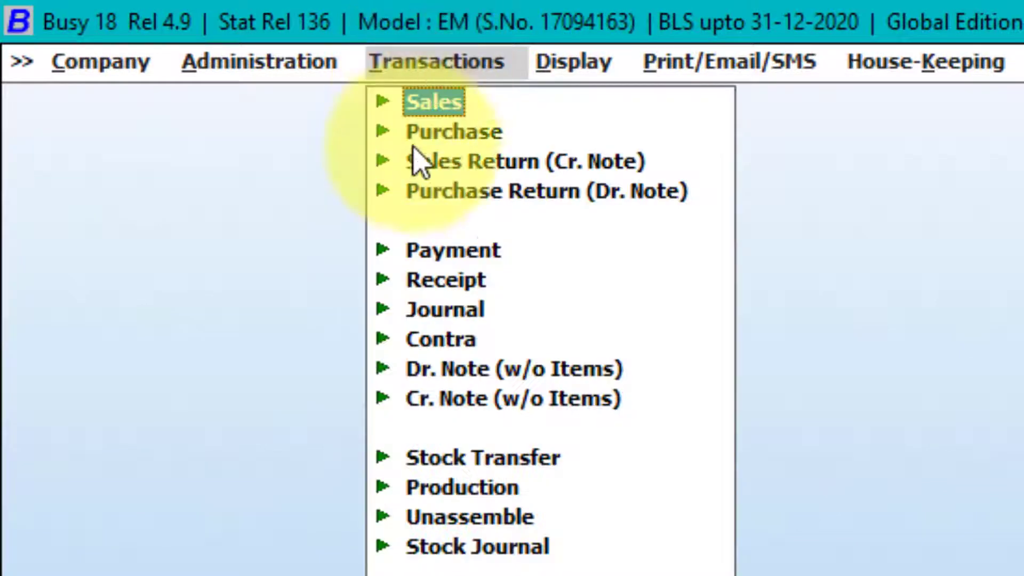
left_click(426, 133)
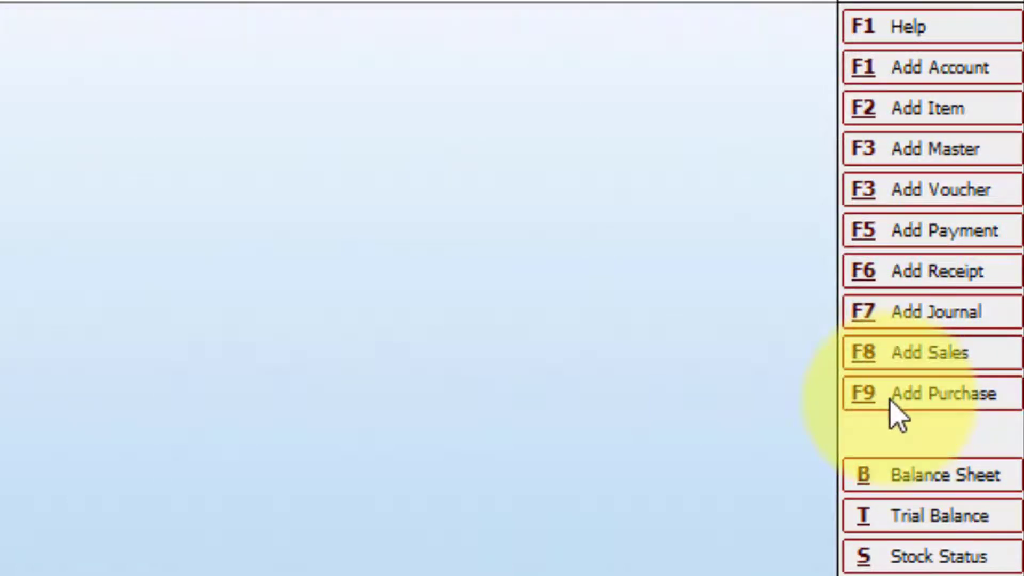
left_click(123, 63)
left_click(126, 131)
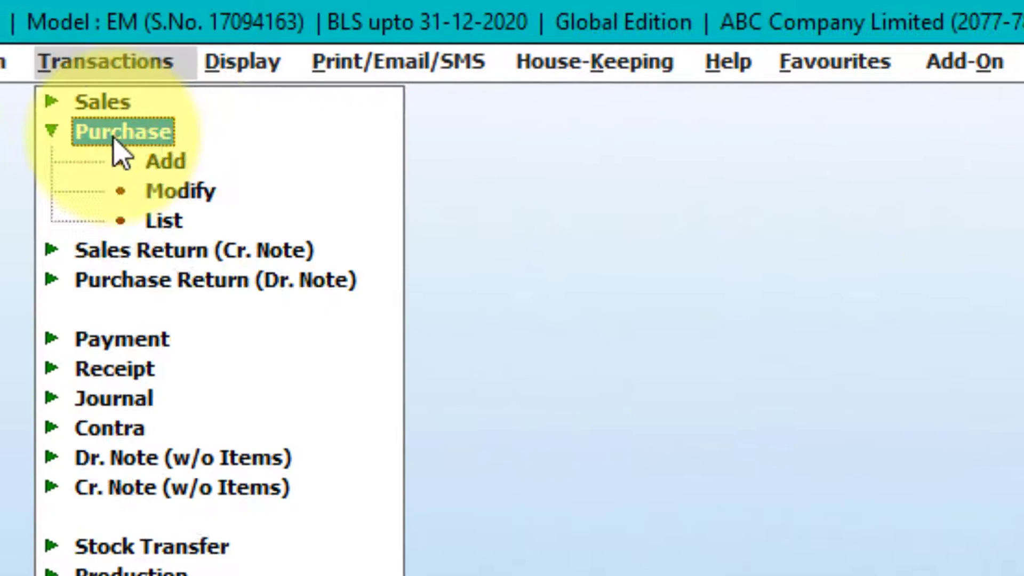
left_click(165, 161)
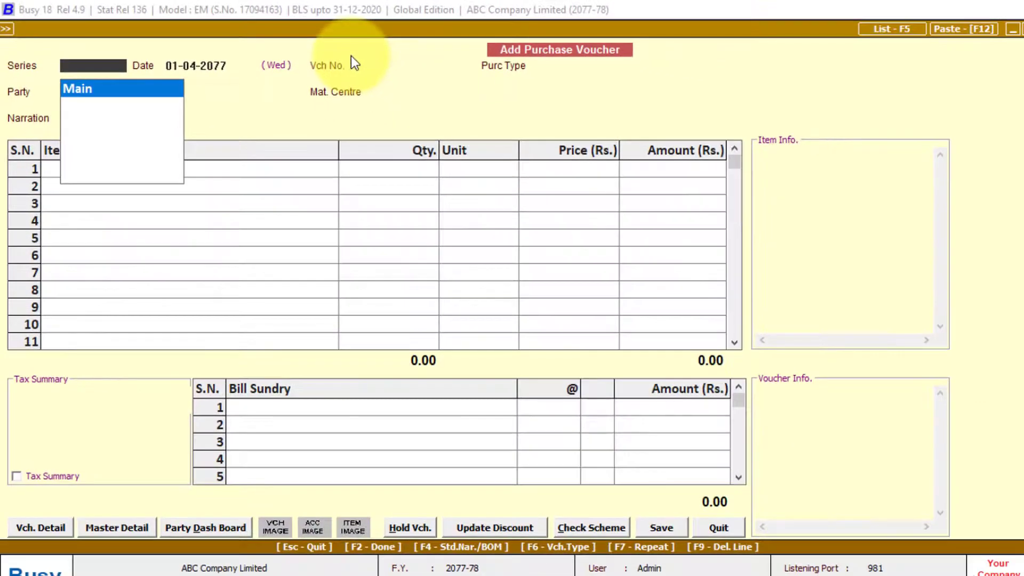
key("Return")
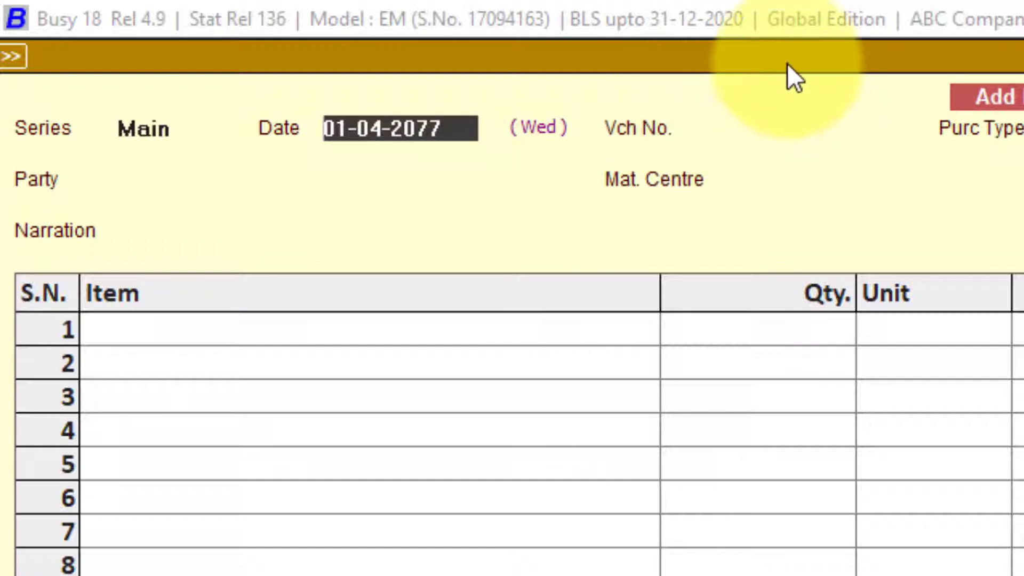
type("20-0")
type("8")
key("Return")
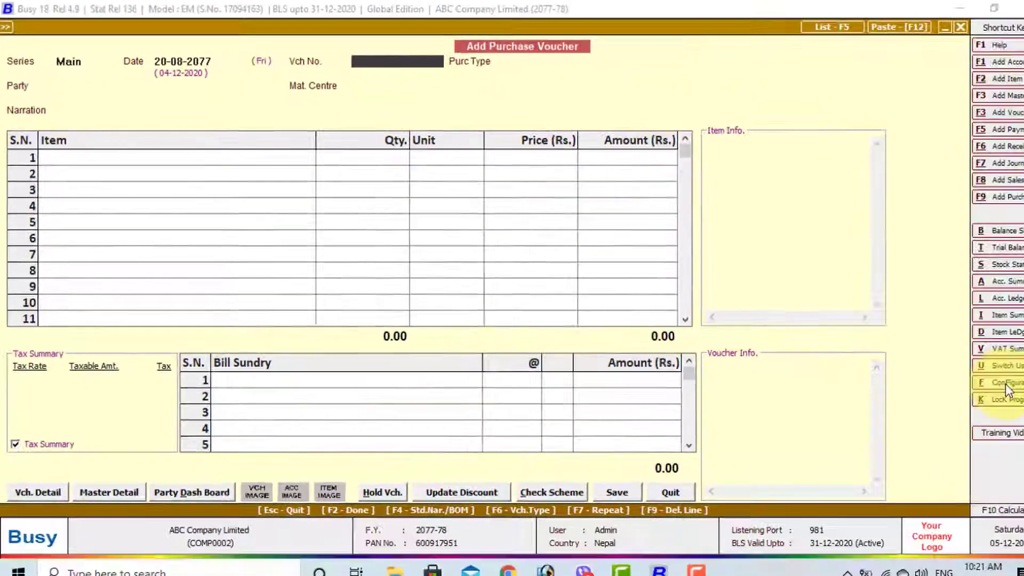
left_click(1005, 384)
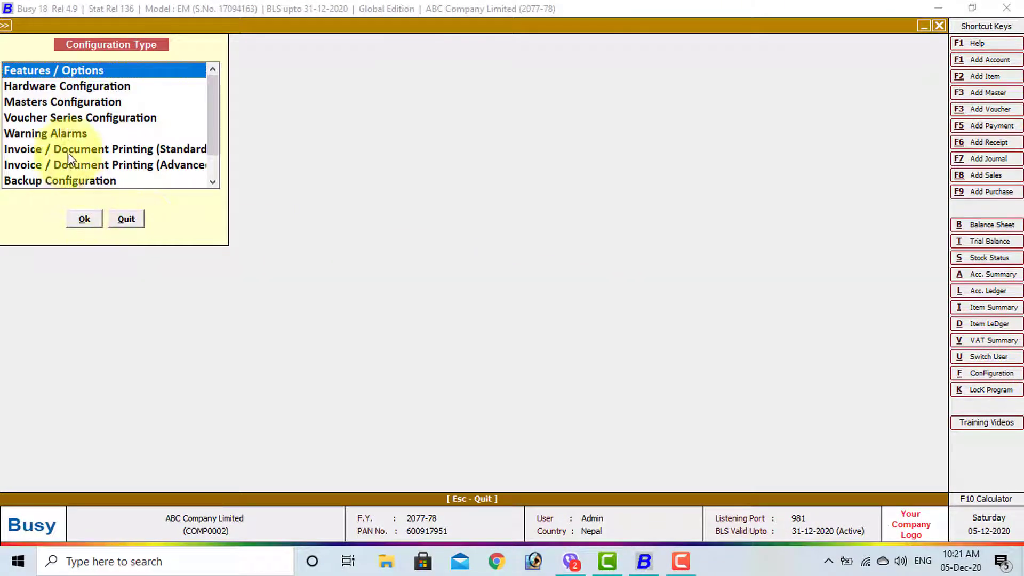
key("Escape")
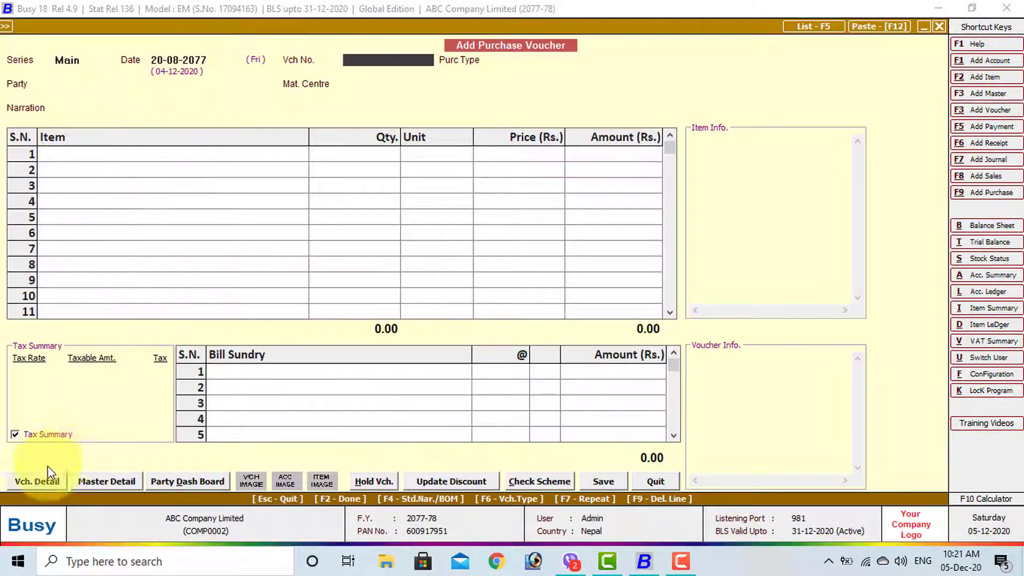
left_click(30, 480)
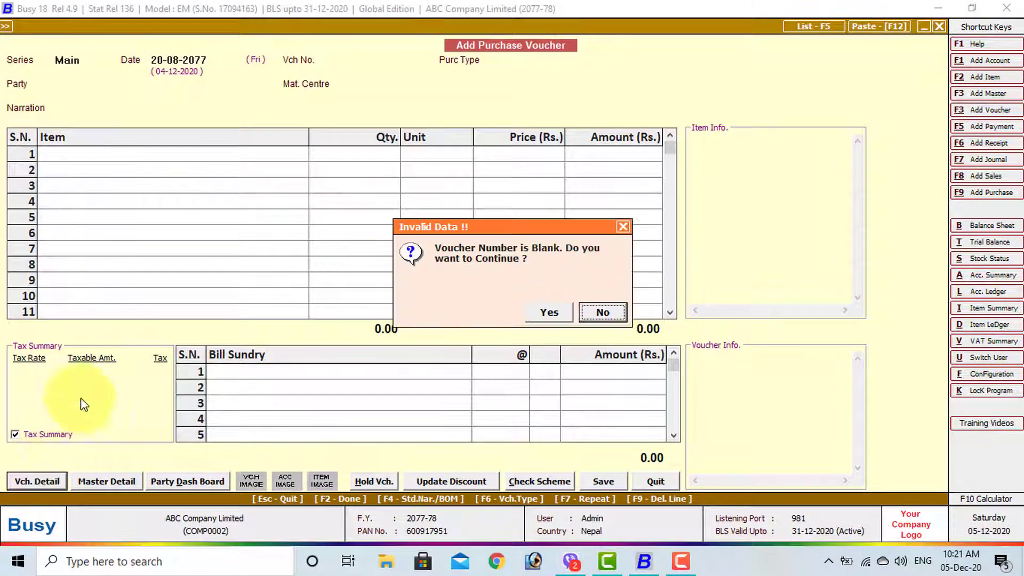
left_click(619, 230)
- Open the voucher series configuration and select the Main series under Purchase
left_click(989, 374)
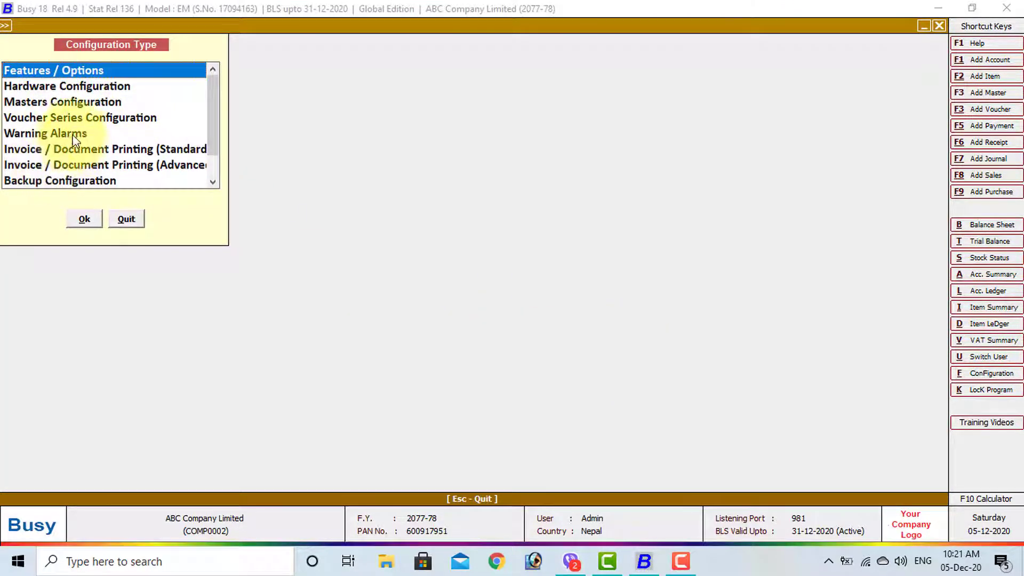
double_click(71, 119)
double_click(68, 114)
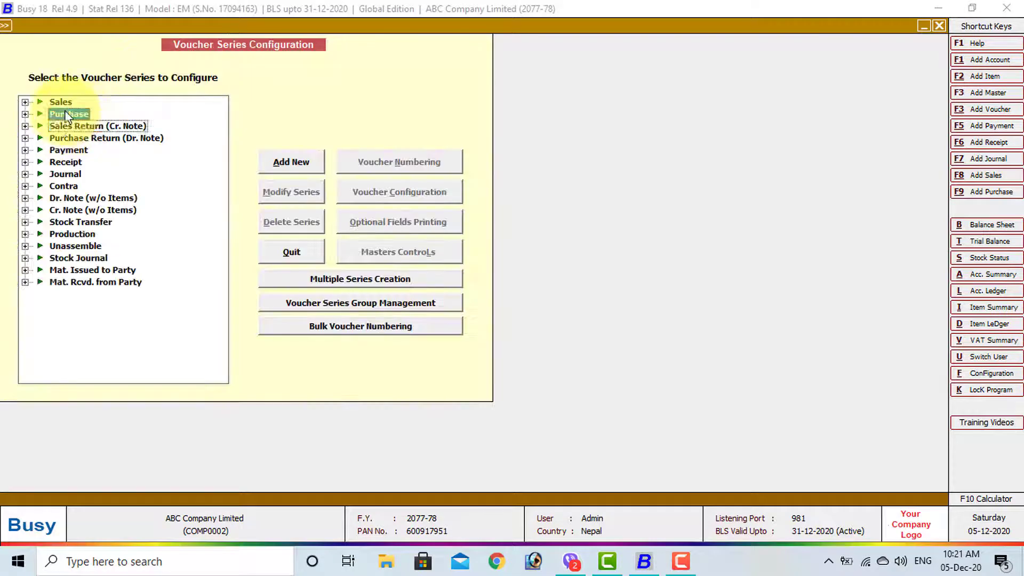
left_click(74, 126)
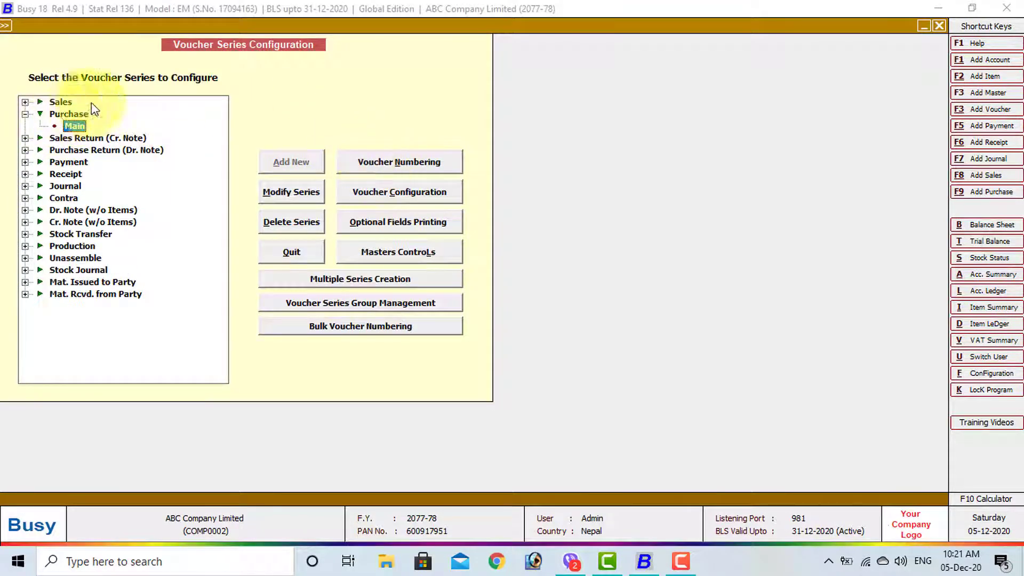
left_click(386, 197)
key("Escape")
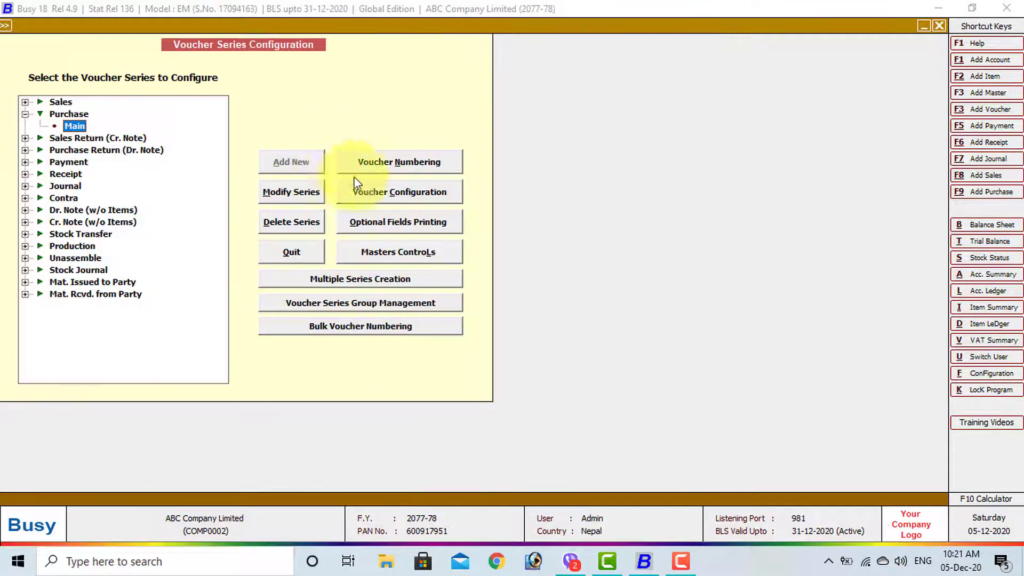
- Set the Main purchase series' voucher numbering to Automatic and renumber all vouchers of that series
left_click(393, 161)
left_click(161, 95)
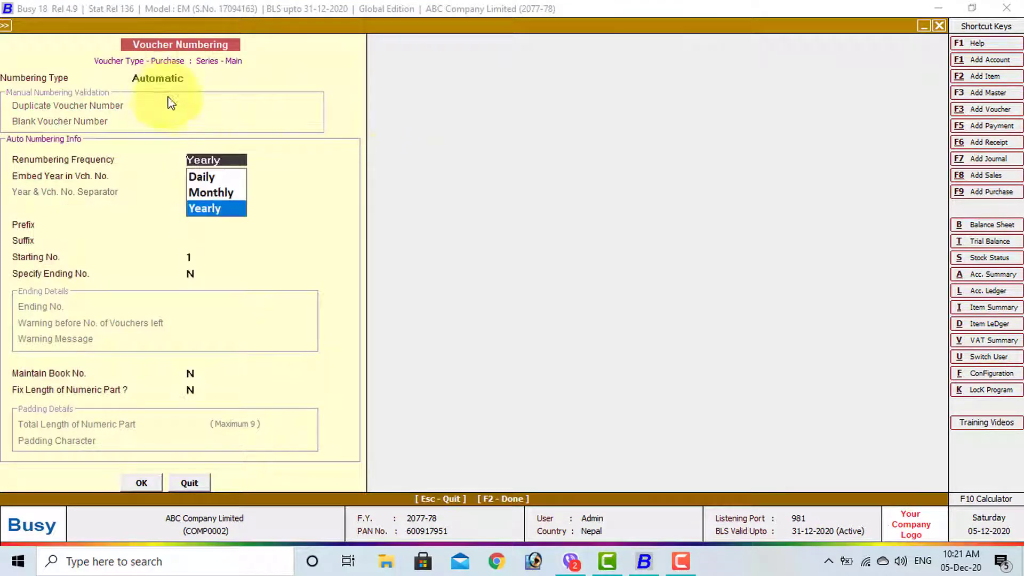
left_click(140, 483)
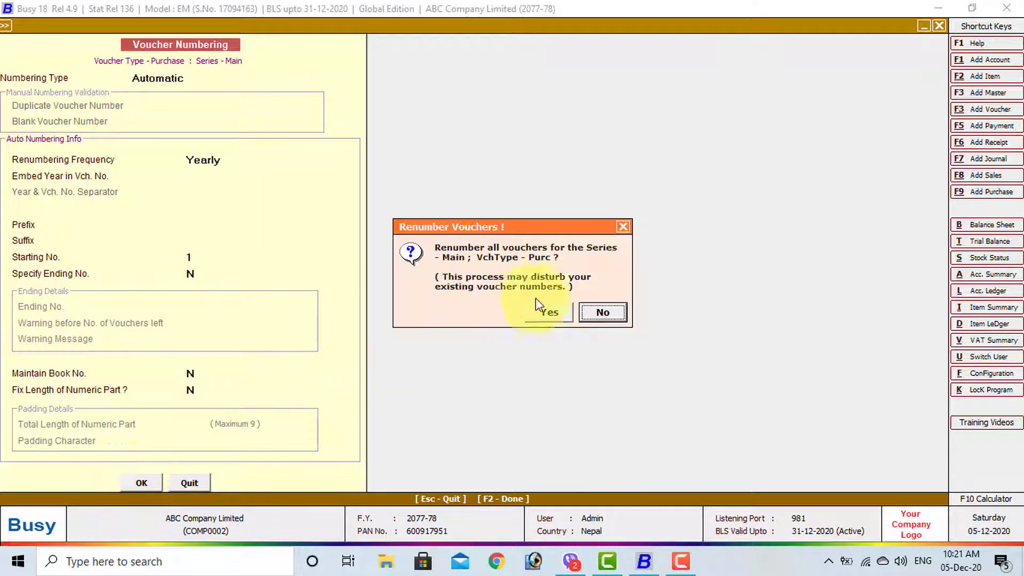
left_click(539, 311)
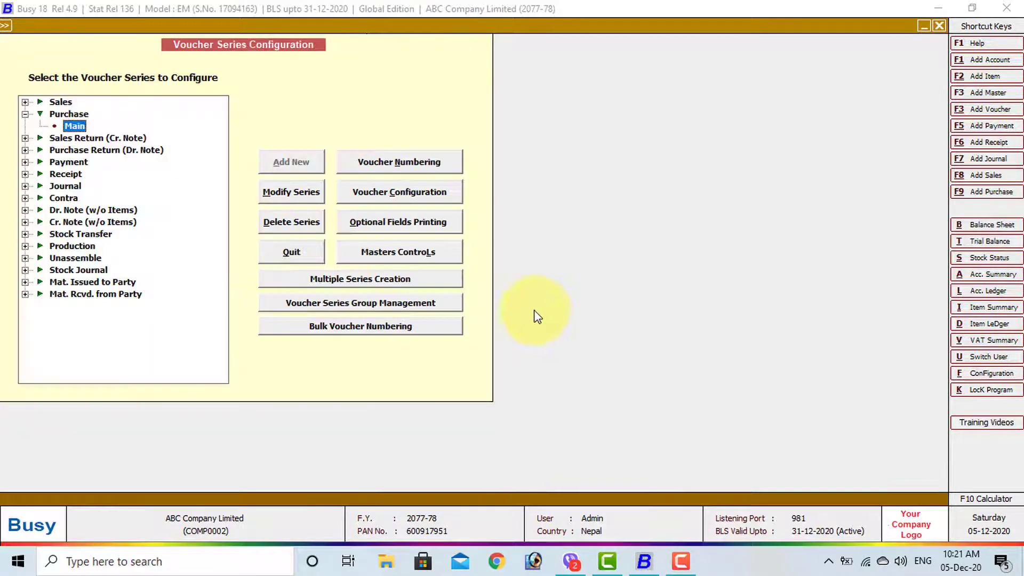
- Leave the series configuration and quit the unsaved purchase voucher
key("F9")
key("Escape")
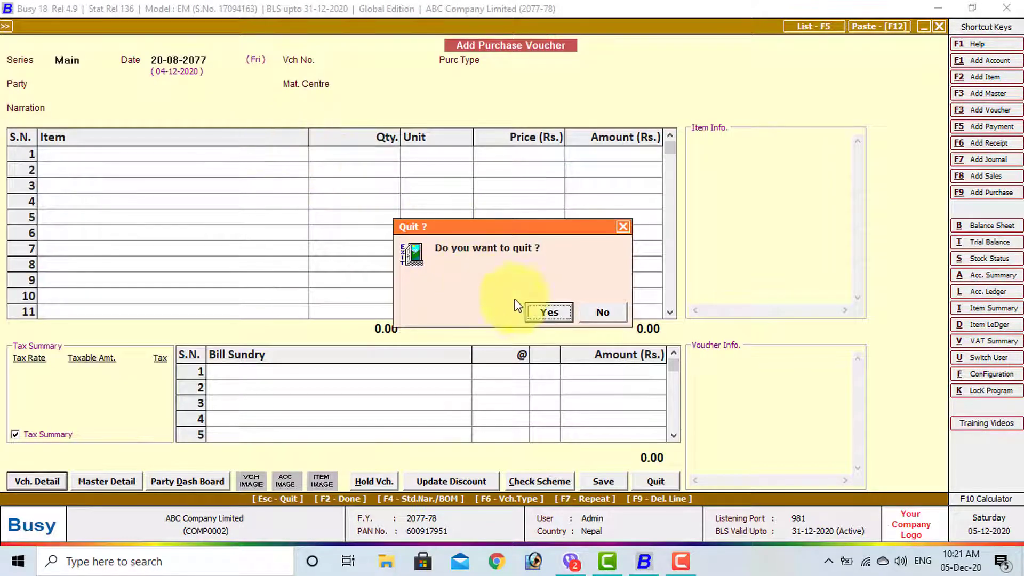
left_click(540, 313)
- Start a new purchase voucher in the Main series with the date 20-08-2077
left_click(201, 65)
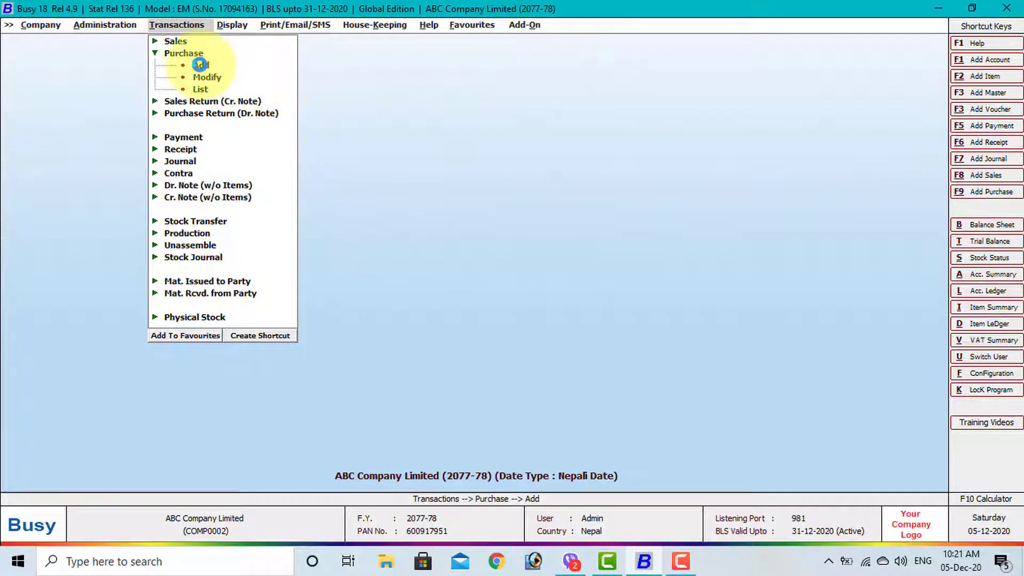
key("Return")
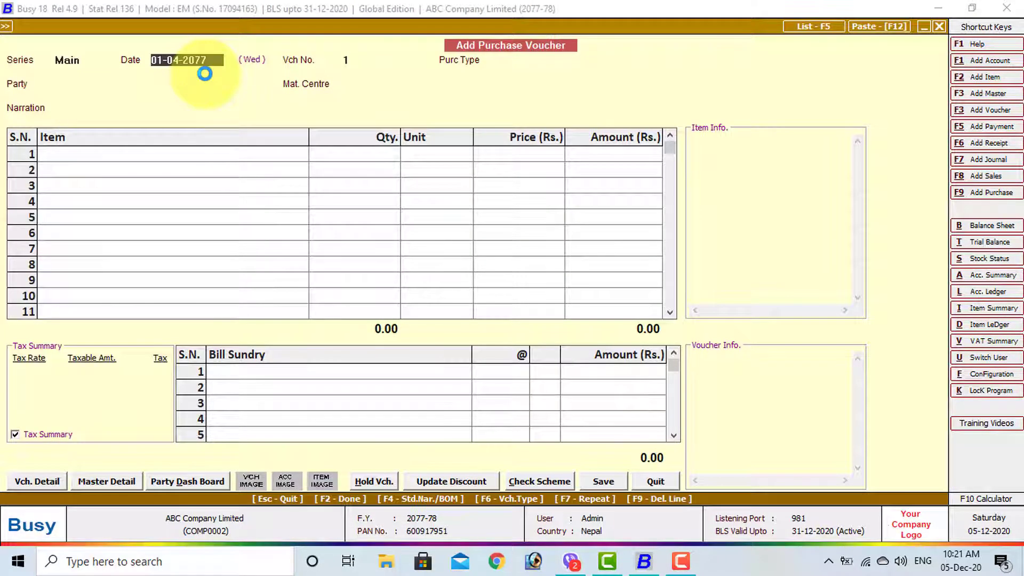
key("Return")
key("shift+Tab")
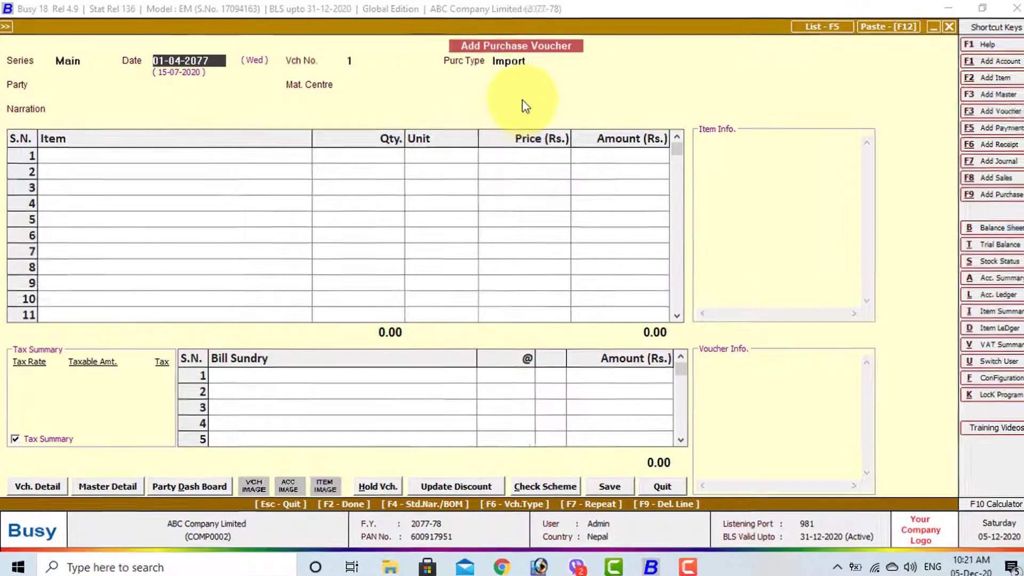
type("20-08")
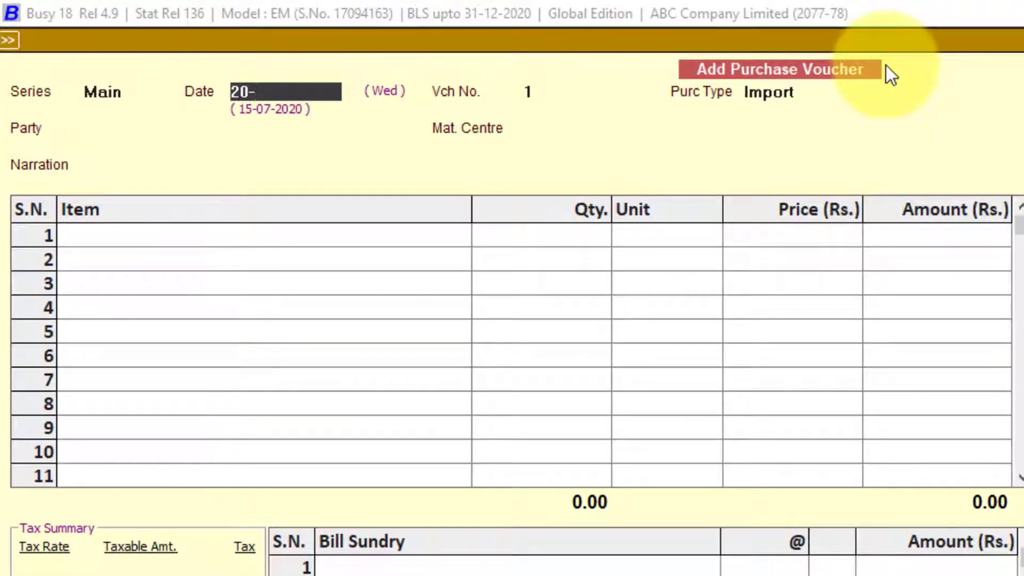
key("Return")
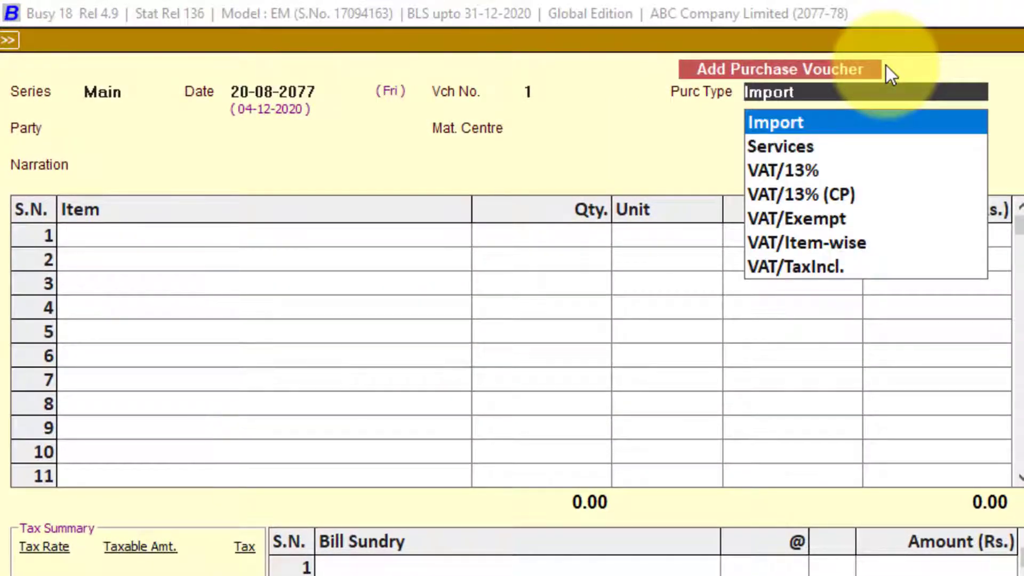
- Look through the available purchase types and set the voucher's purchase type to Import
key("Down")
key("Down")
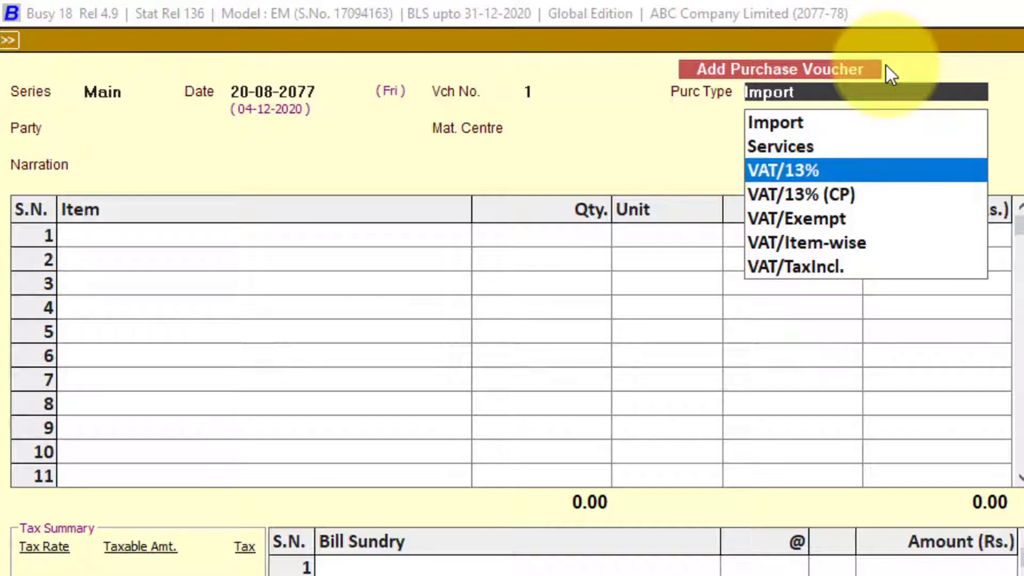
key("Down")
key("Down")
key("Up")
key("Up")
key("Up")
key("Up")
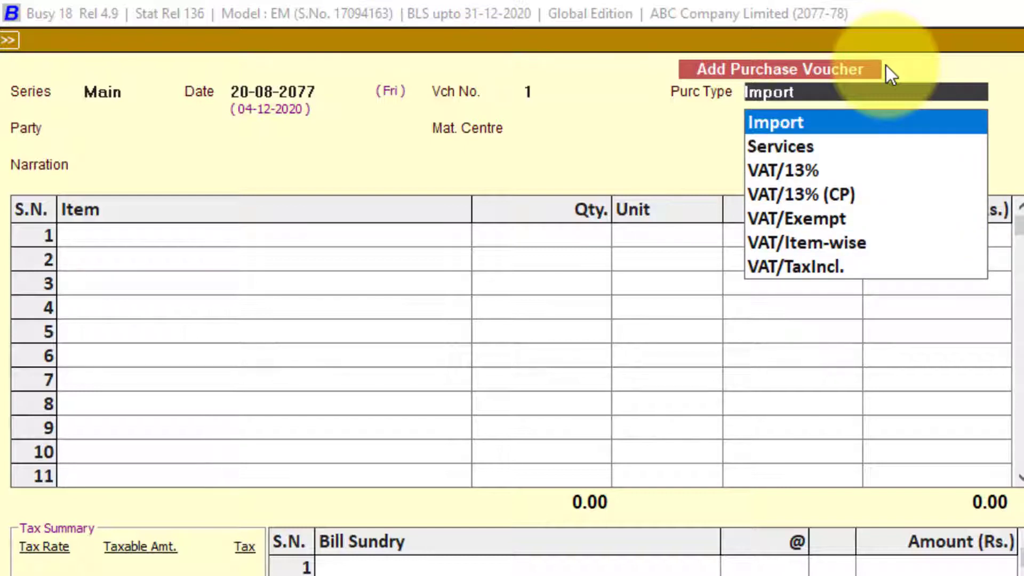
key("Down")
key("Down")
key("Down")
key("Down")
key("Down")
key("Down")
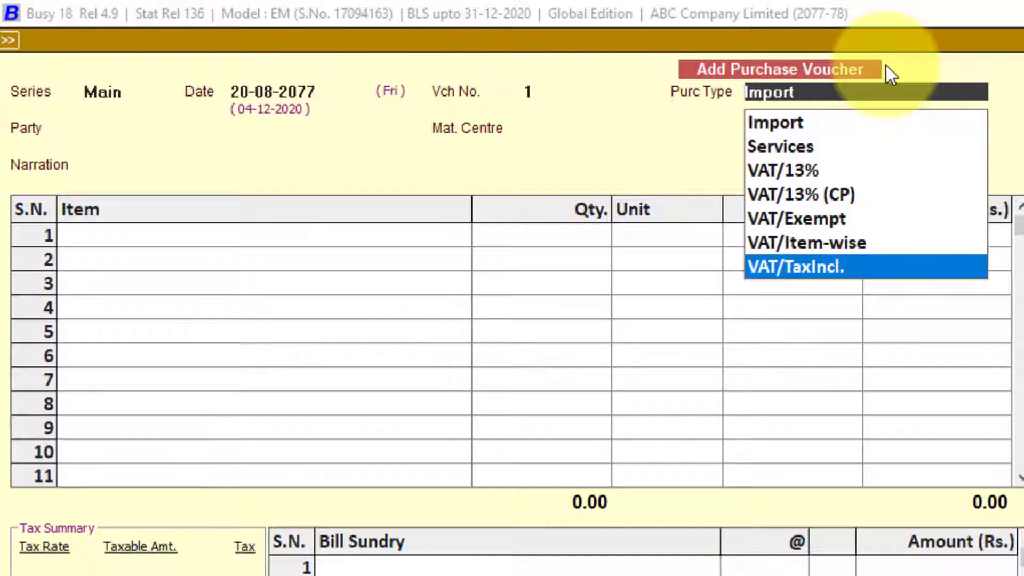
key("Up")
key("Up")
key("Up")
key("Up")
key("Up")
key("Up")
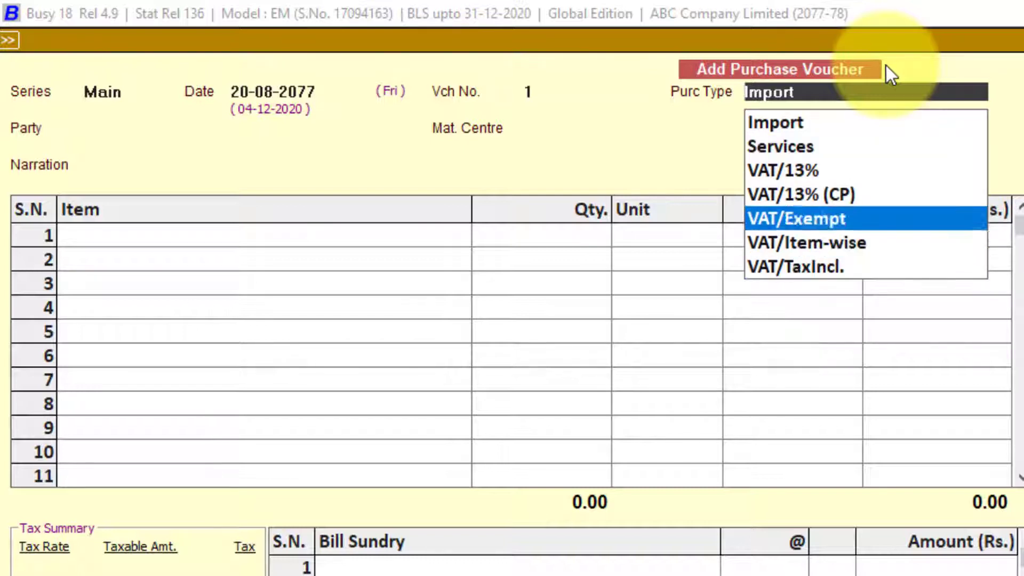
key("Down")
key("Up")
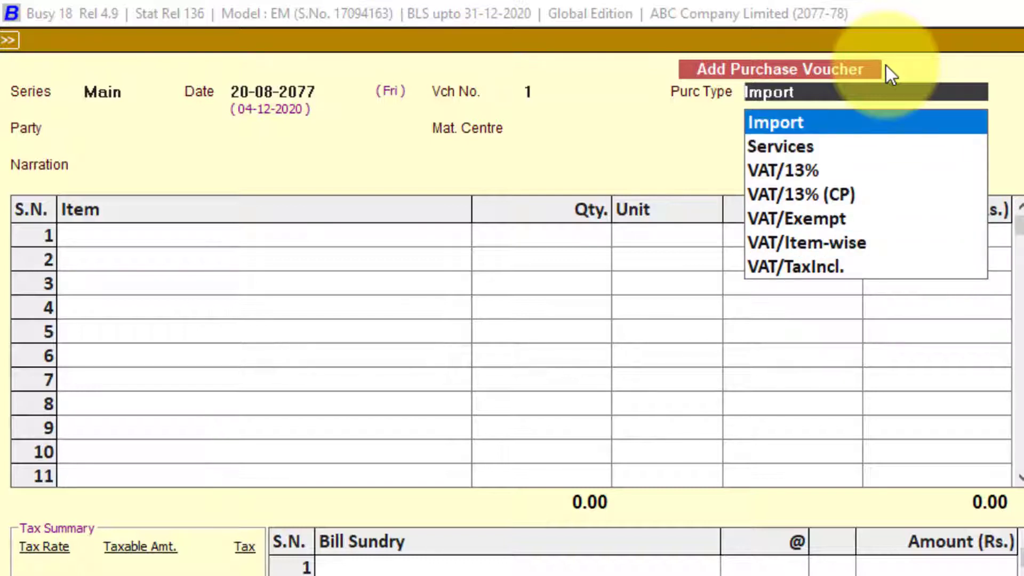
key("Return")
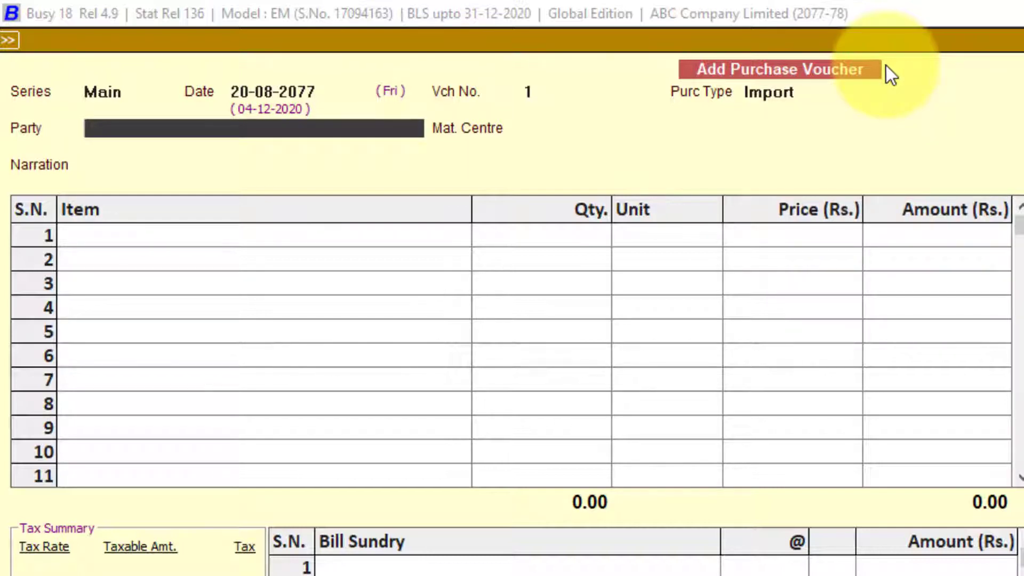
- Examine the accounts available as the purchase voucher's party and close the list without choosing one
type("a")
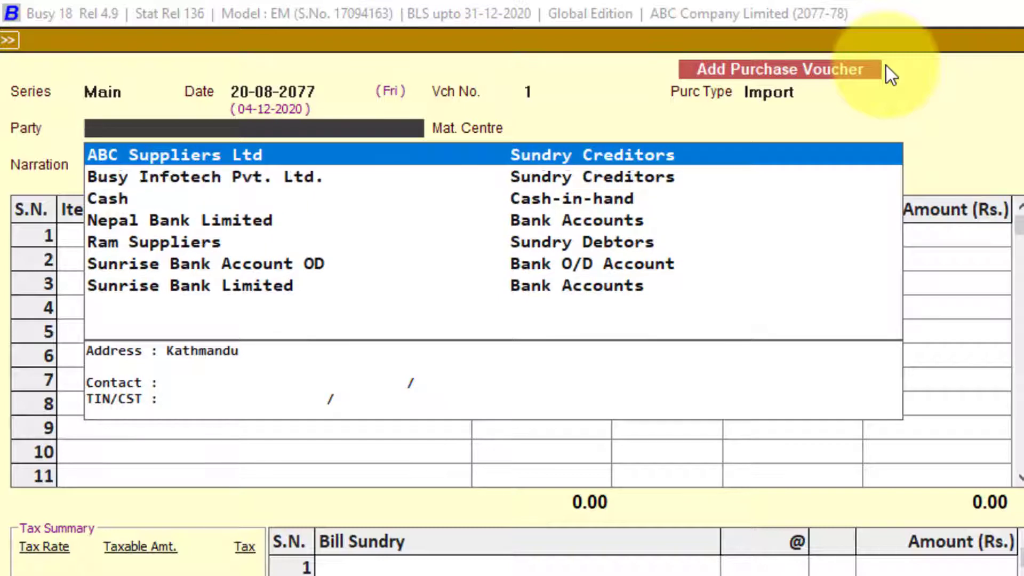
key("BackSpace")
key("Down")
key("Down")
key("Down")
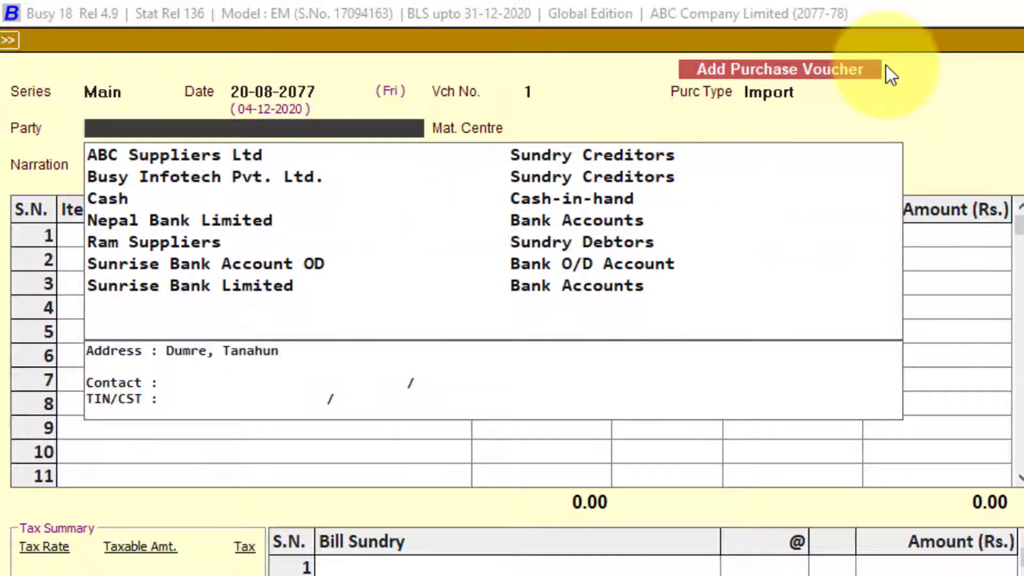
key("Down")
key("Down")
key("Down")
key("Up")
key("Up")
key("Up")
key("Up")
key("Up")
key("Up")
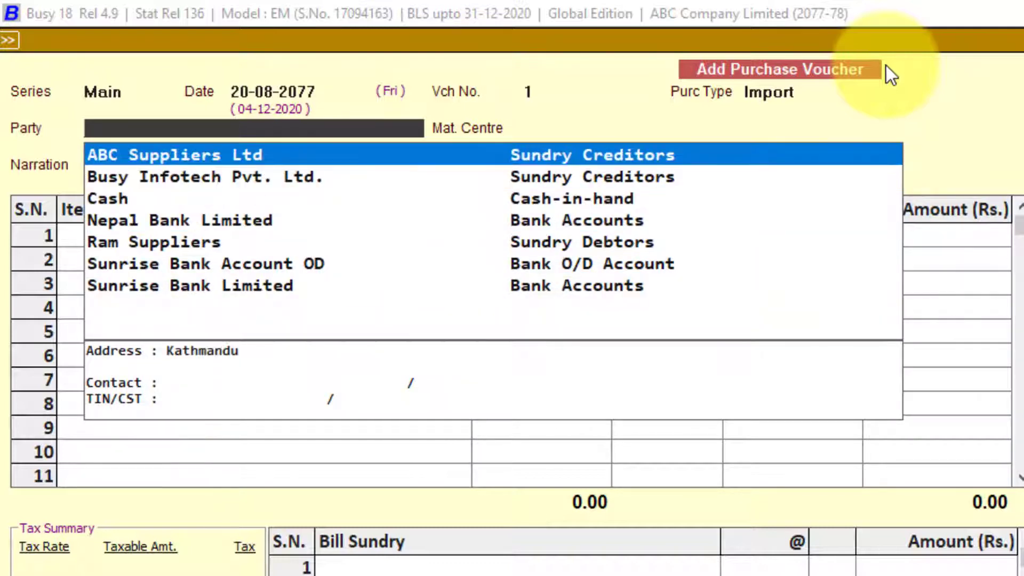
key("Down")
key("Up")
key("Down")
key("Up")
key("Escape")
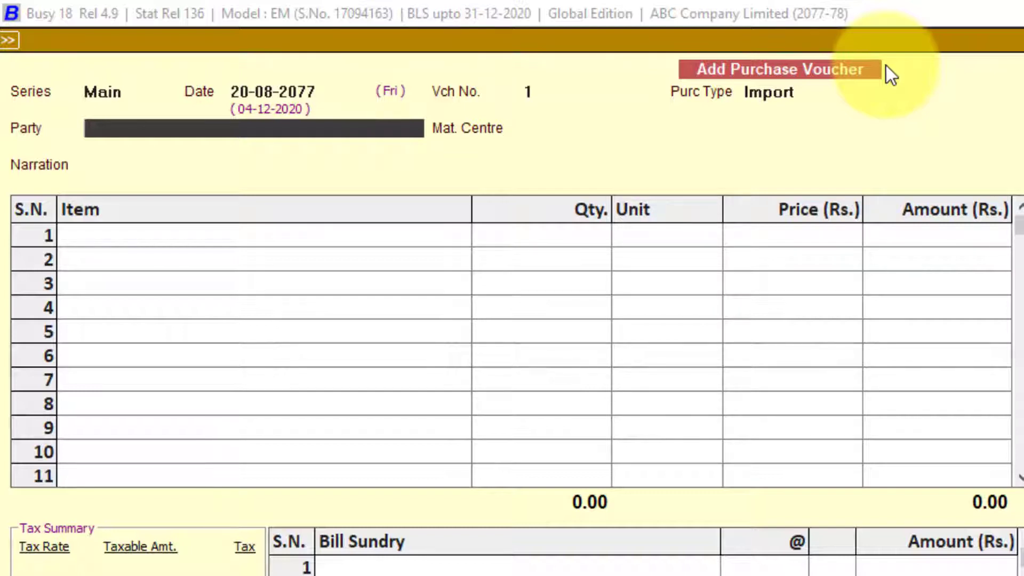
- Create a new account master named Chhimkeshwori Traders from the voucher's party field, using the same print name
key("F3")
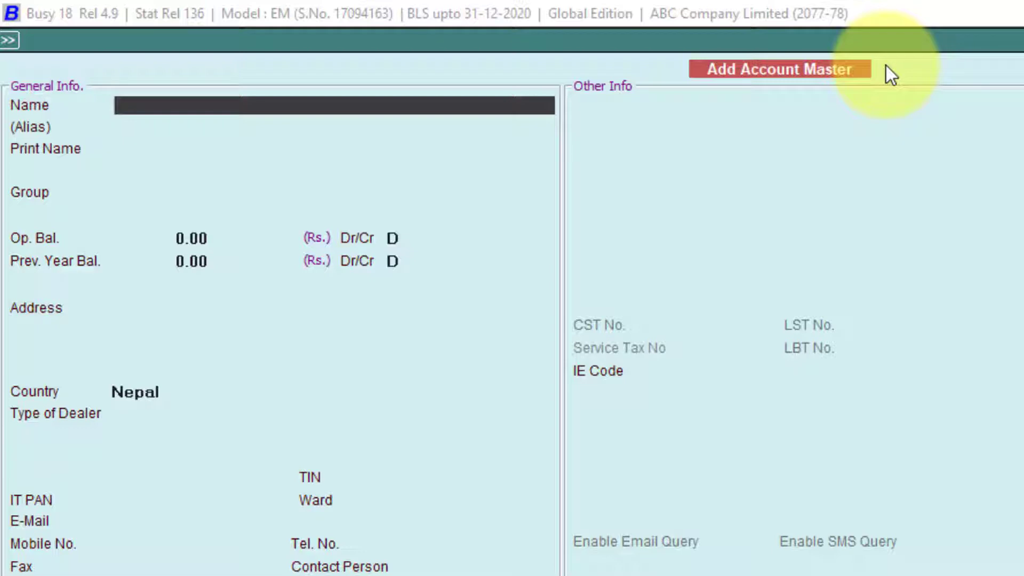
type("Chhimkeshwori")
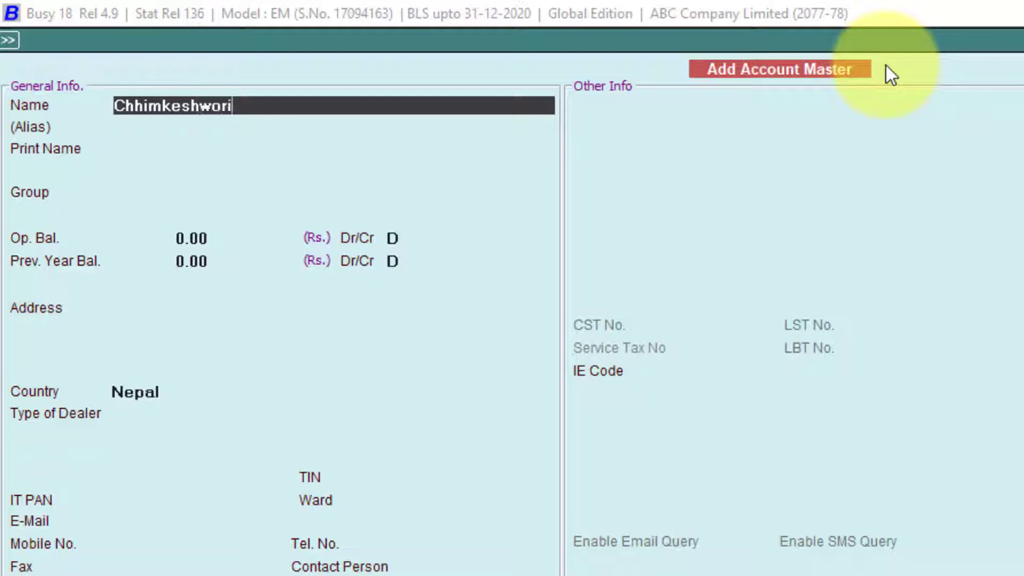
type(" Traders")
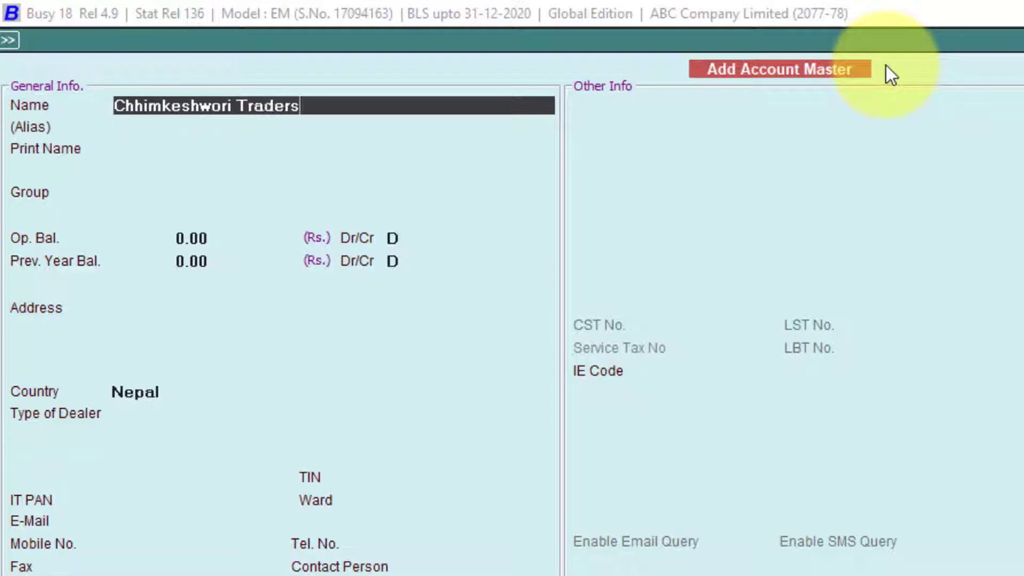
key("Return")
key("Return")
- Assign the Chhimkeshwori Traders account to the Sundry Creditors group
type("sundry deb")
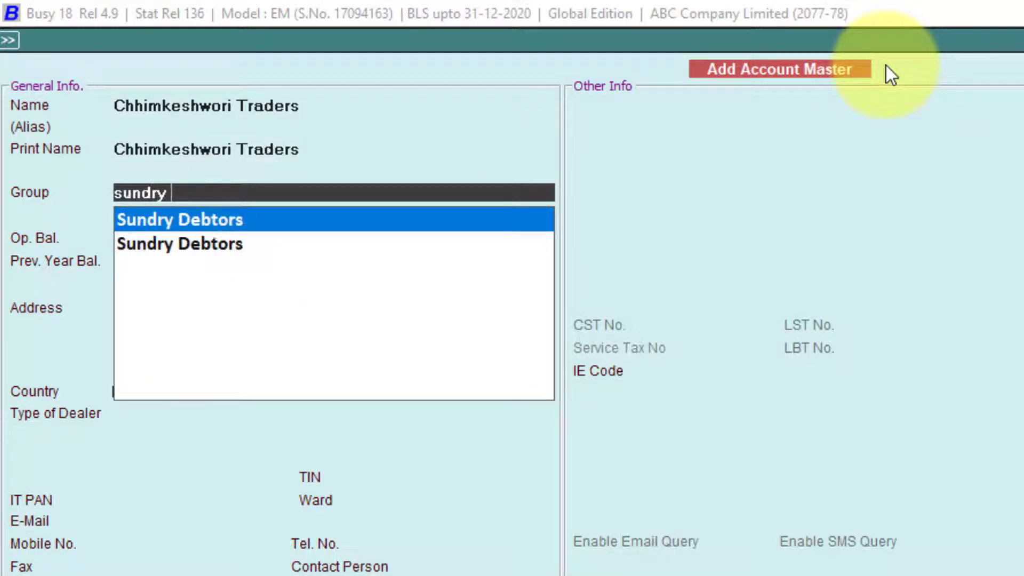
key("BackSpace")
key("BackSpace")
key("BackSpace")
type("cred")
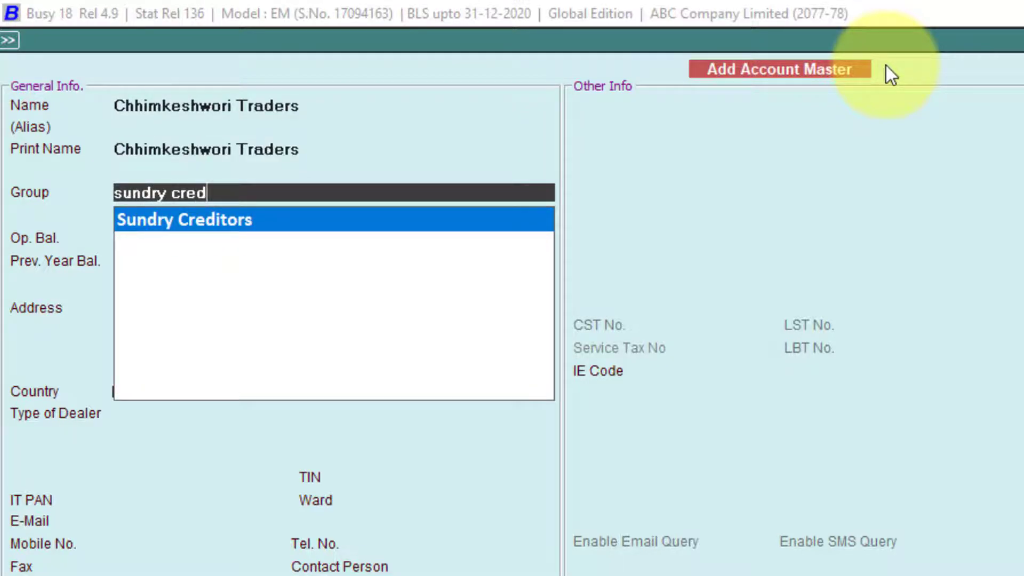
key("Return")
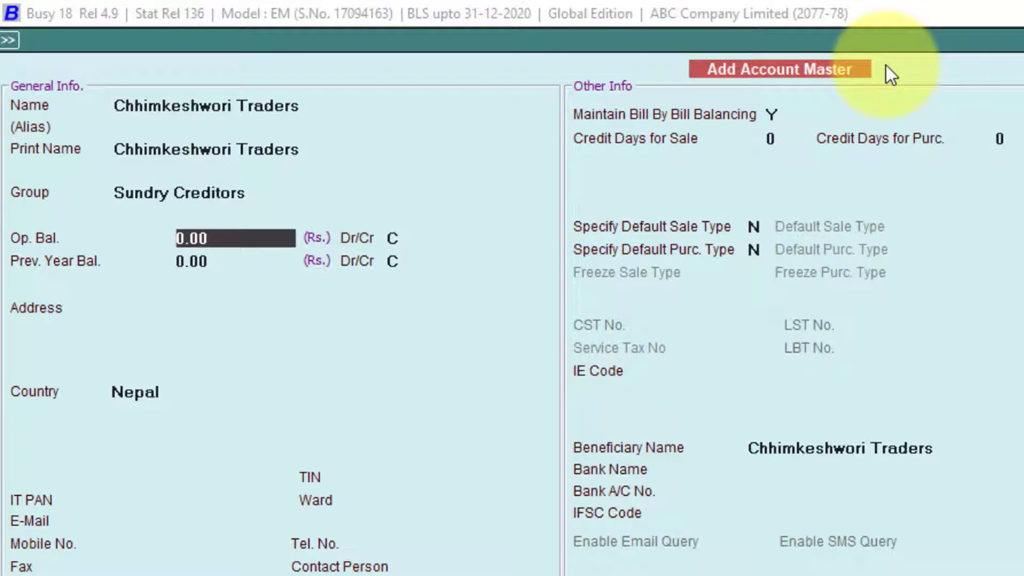
- Leave the account's balances at zero, enter the supplier's address and save the account as the voucher's party
key("Return")
key("Return")
key("Return")
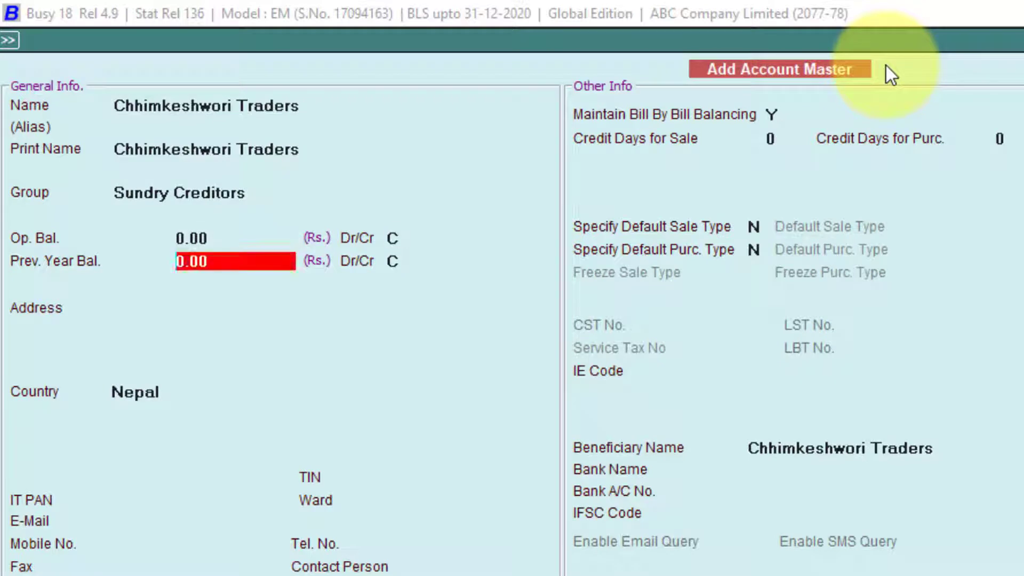
key("Return")
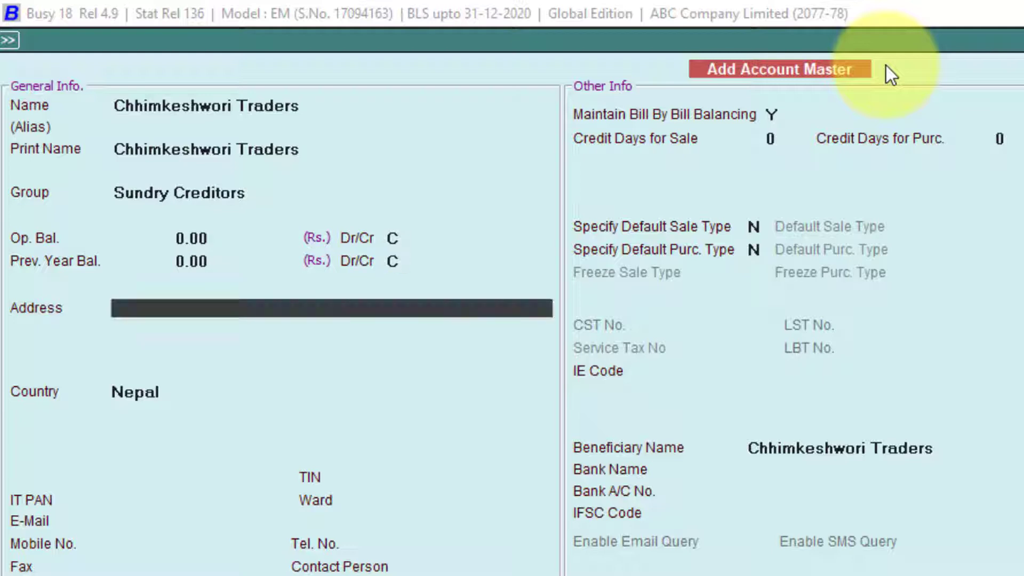
type("Damauli, Tanahun")
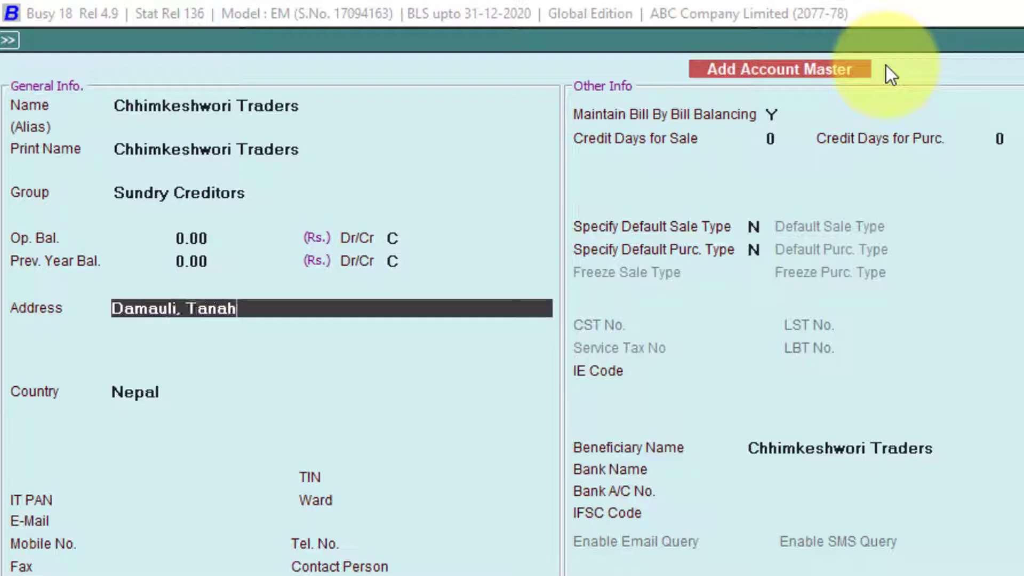
key("Return")
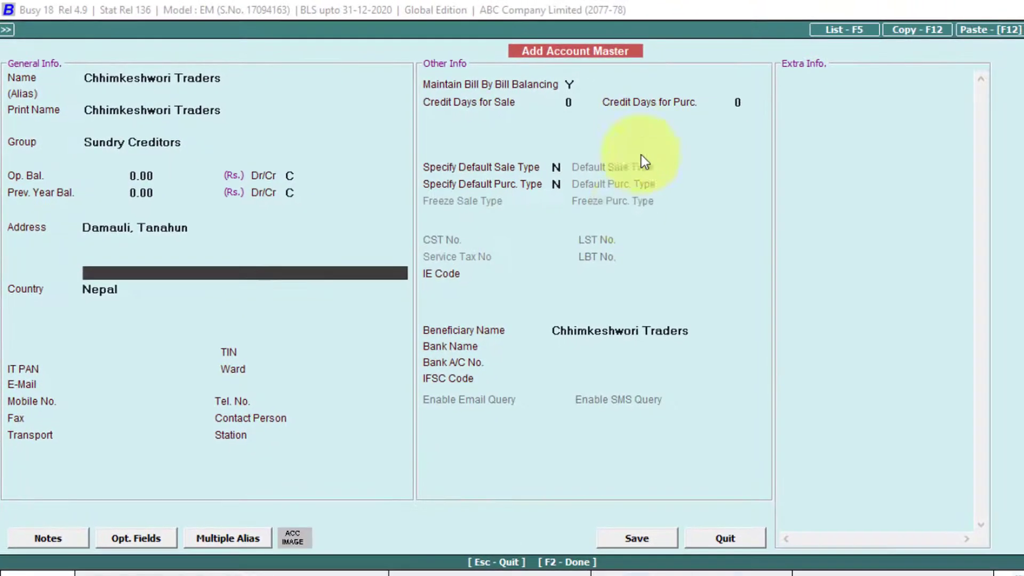
left_click(632, 537)
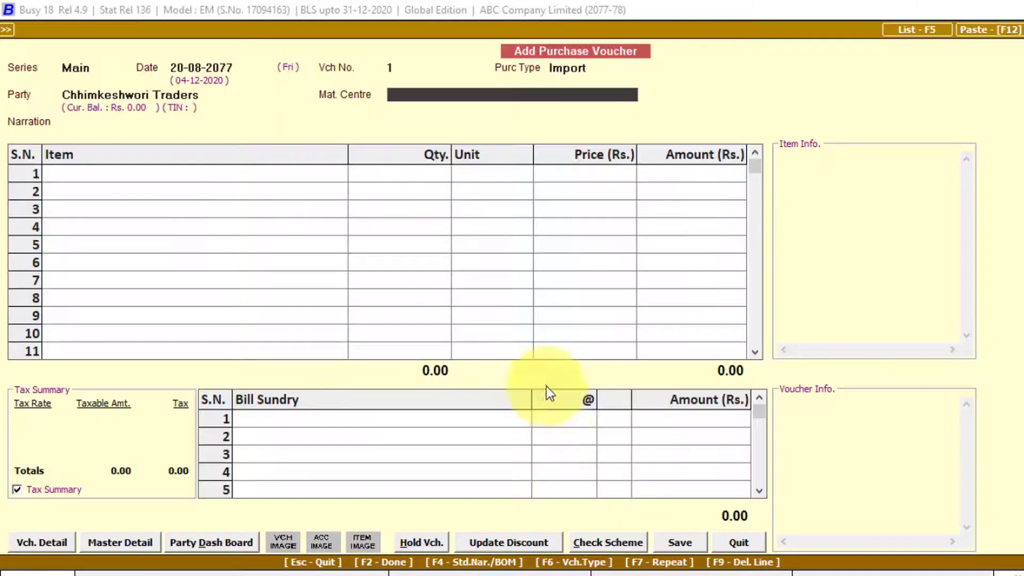
- Set the voucher's material centre to Main Store and look through the existing items for the first line
key("Return")
key("Return")
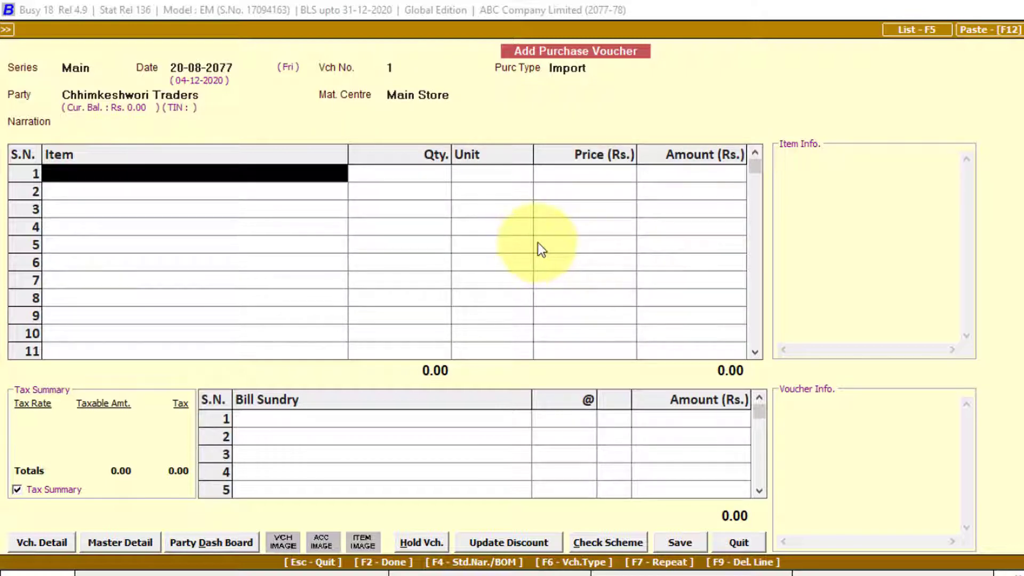
type("a")
key("BackSpace")
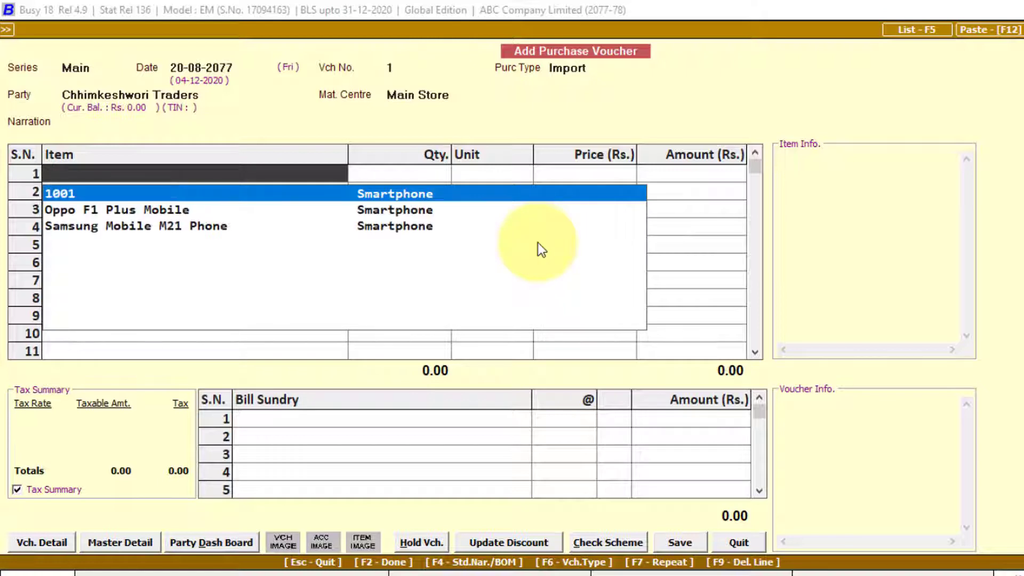
key("Down")
key("Down")
key("Up")
key("Up")
- Create a new item master named Sony Smart TV 32" from the first item line
key("F3")
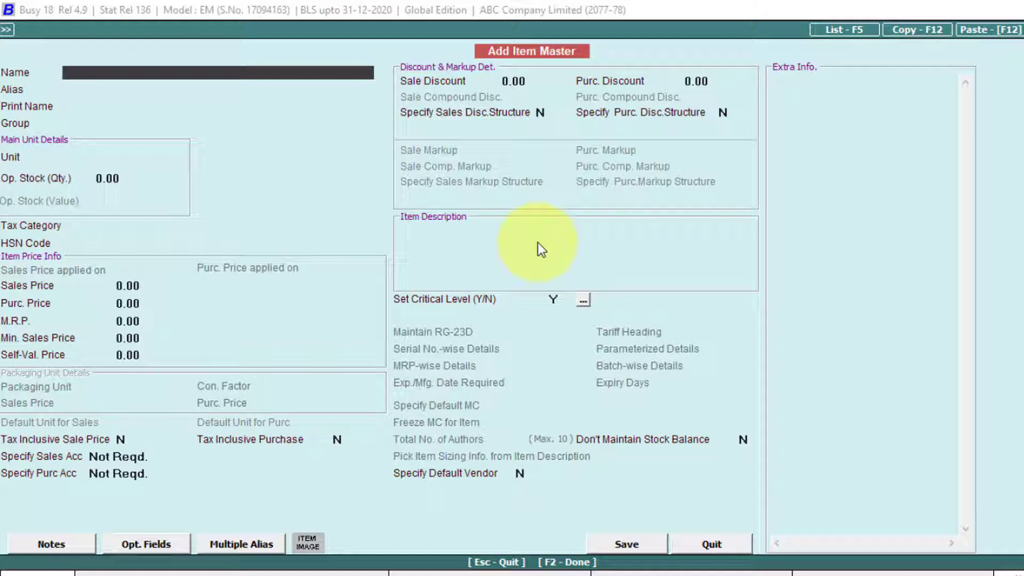
type("Sony Smart TV 312")
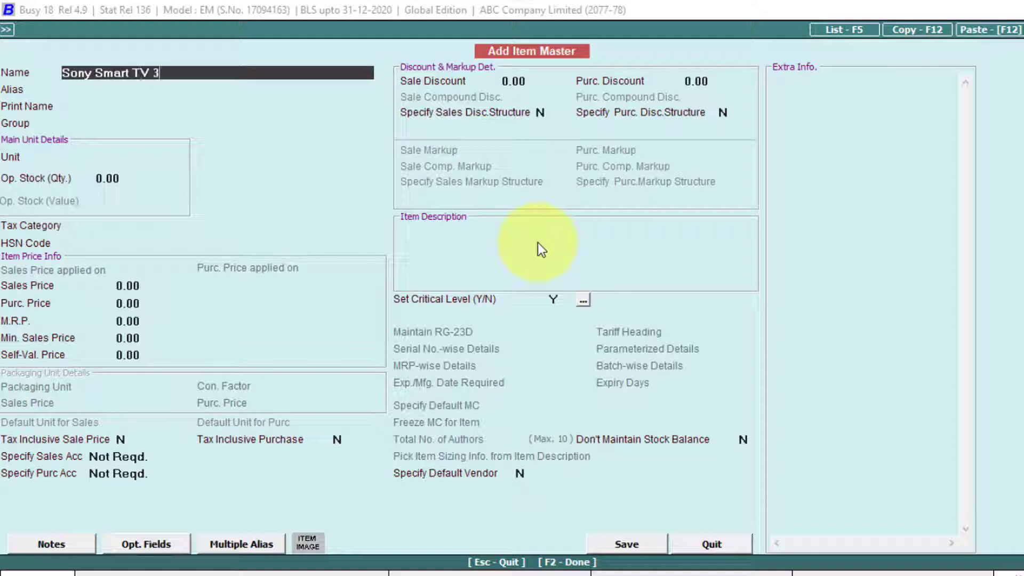
key("BackSpace")
key("BackSpace")
type("2\"")
key("Return")
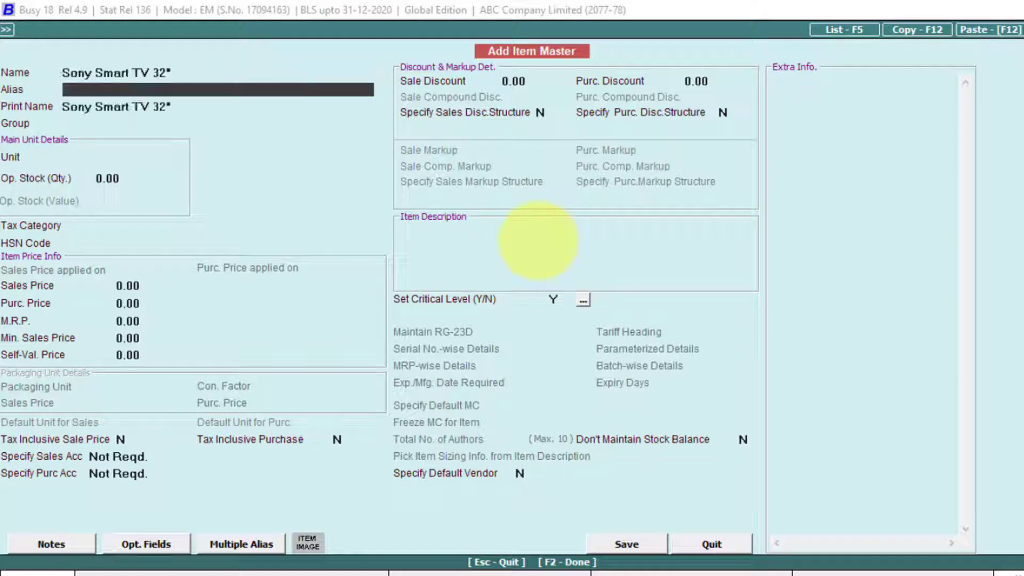
- Leave the item's alias empty, keep its print name and assign it to the Smart TV group
key("Return")
key("Return")
type("t")
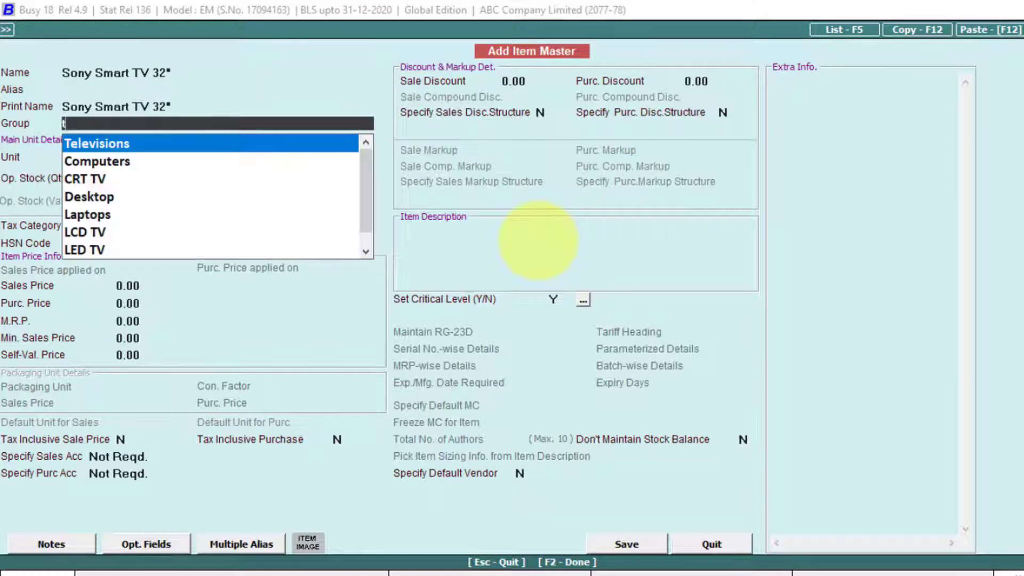
key("BackSpace")
type("smar")
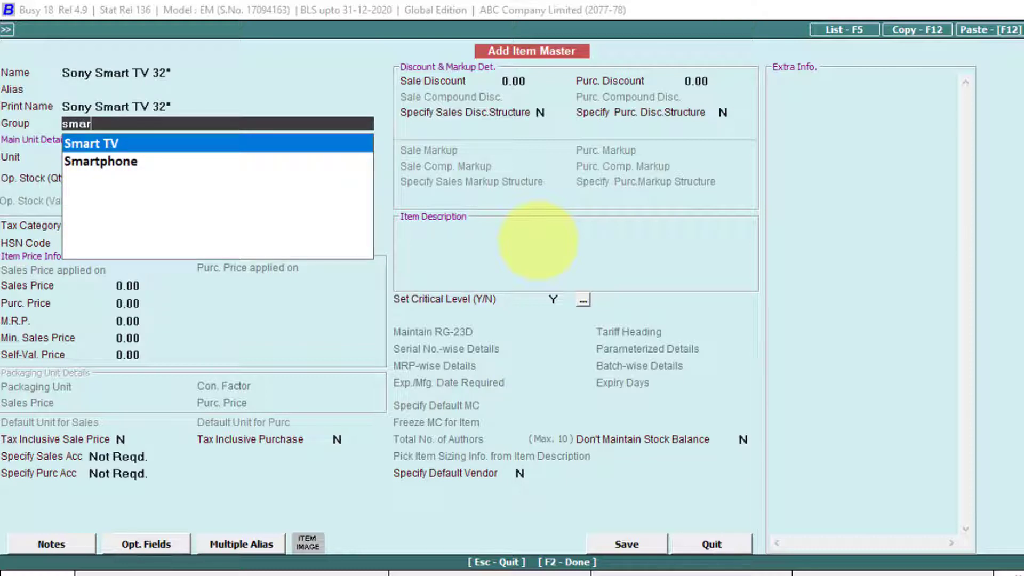
key("Return")
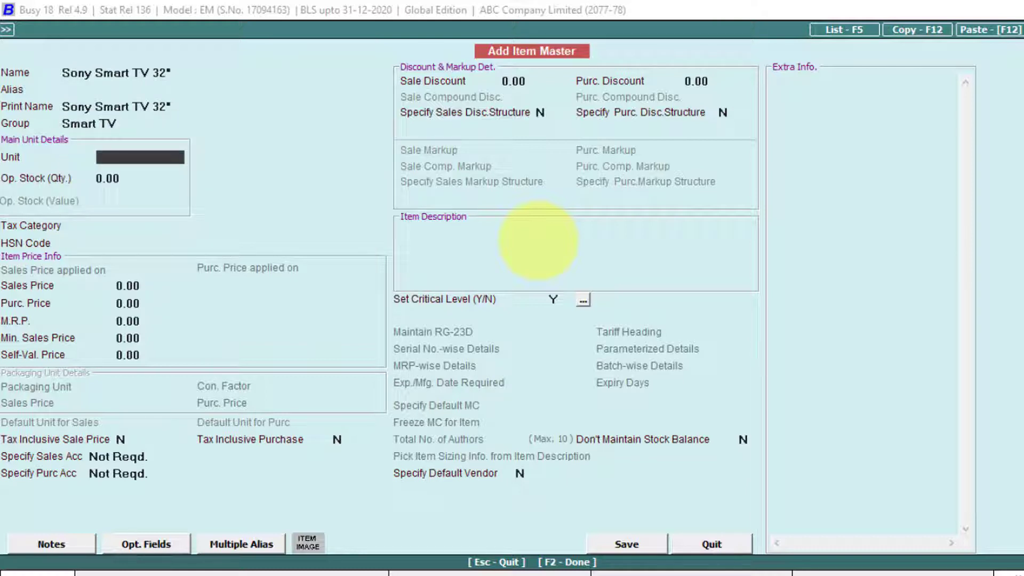
- Set the item's unit to Pcs. with zero opening stock and its tax category to None
type("pcs")
key("Return")
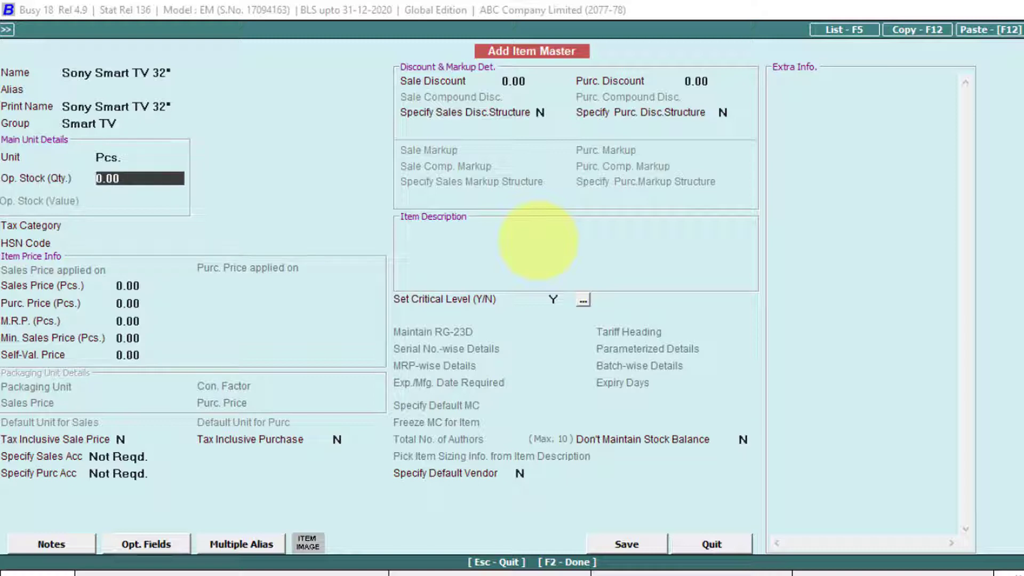
key("Return")
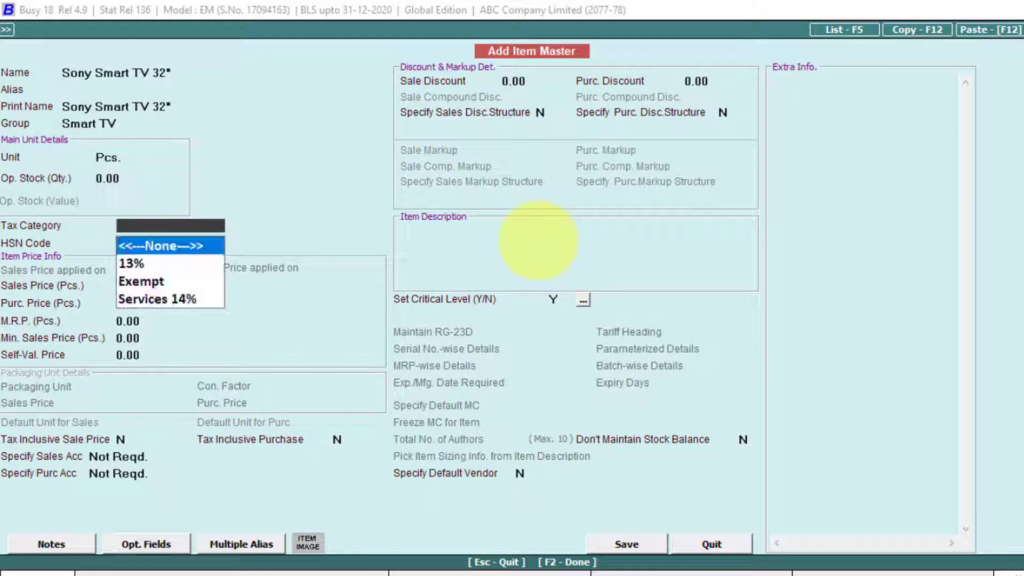
key("Return")
key("Return")
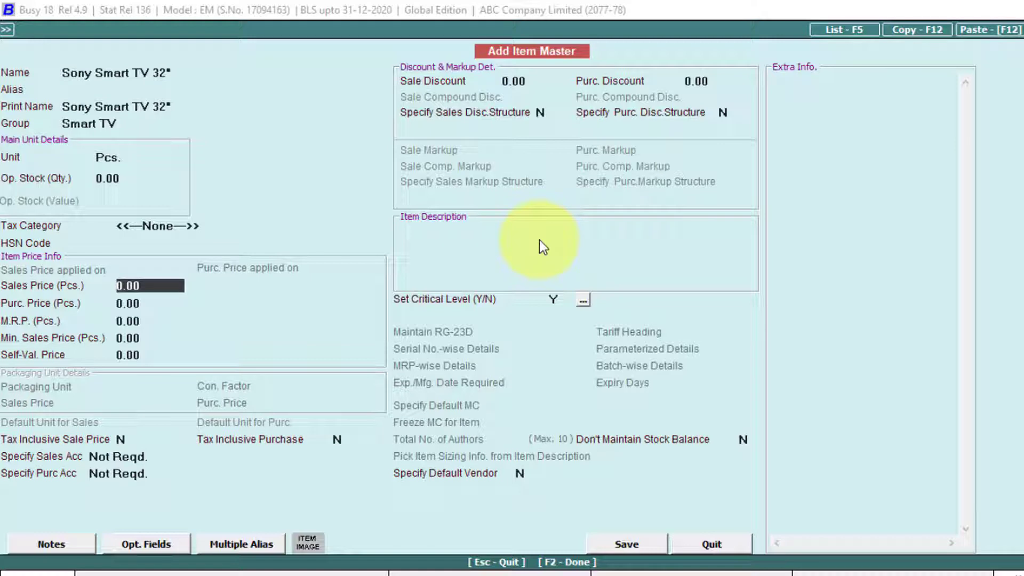
- Leave all the item's prices at zero and save the Sony Smart TV 32" item without any aliases
key("Return")
key("Return")
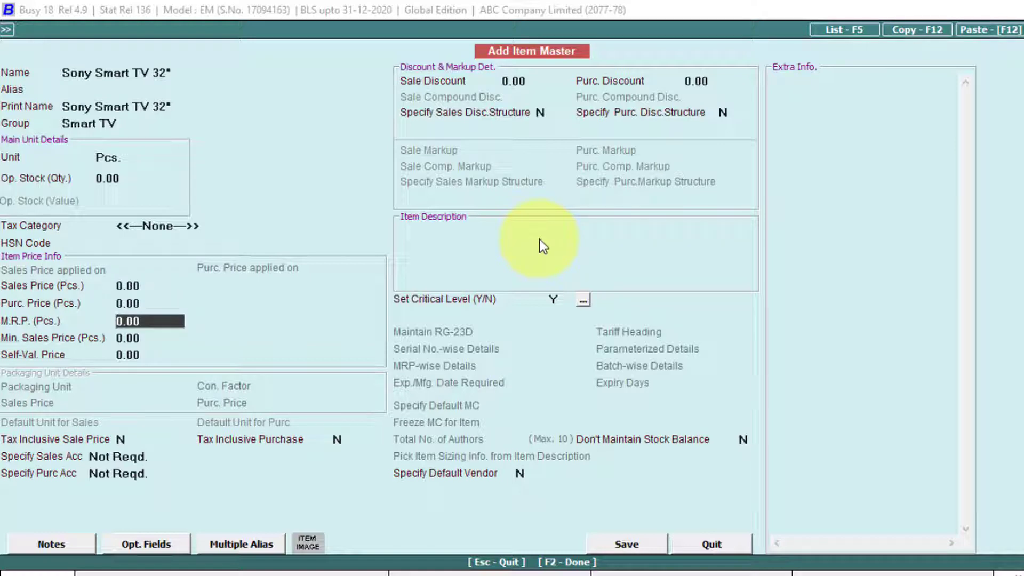
key("Up")
key("Up")
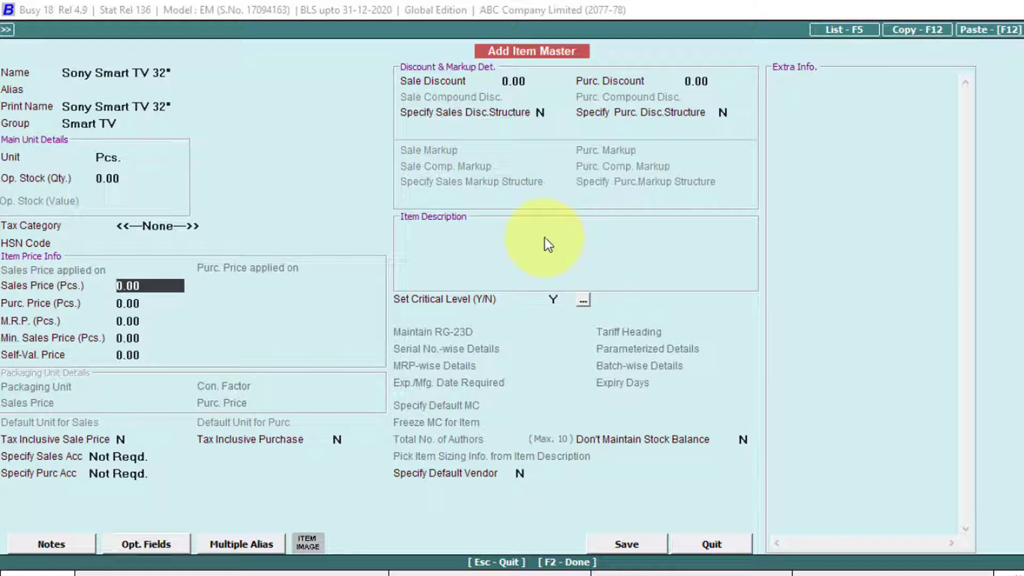
key("Return")
key("Return")
key("Return")
key("Return")
key("Return")
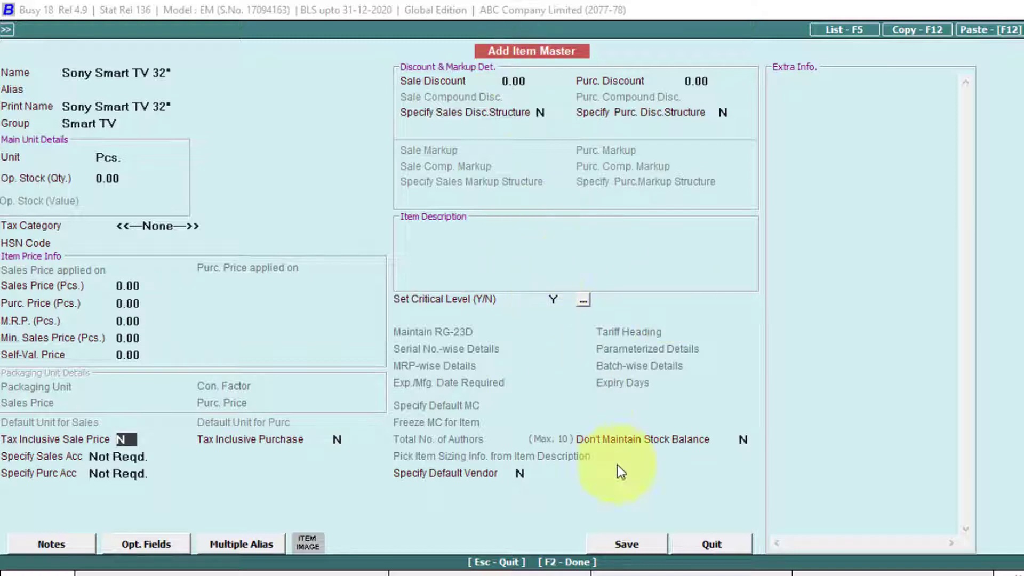
left_click(625, 549)
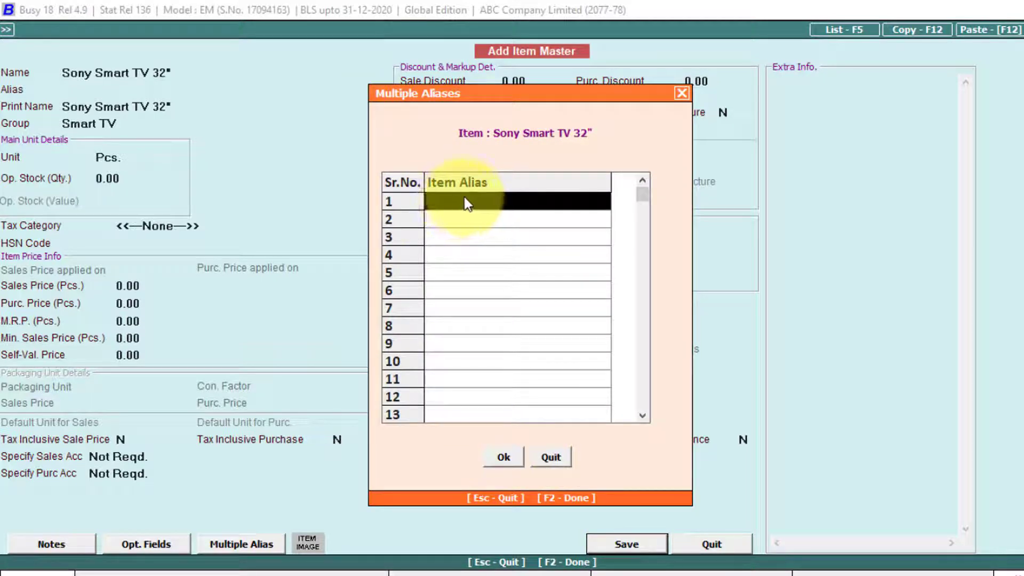
left_click(503, 457)
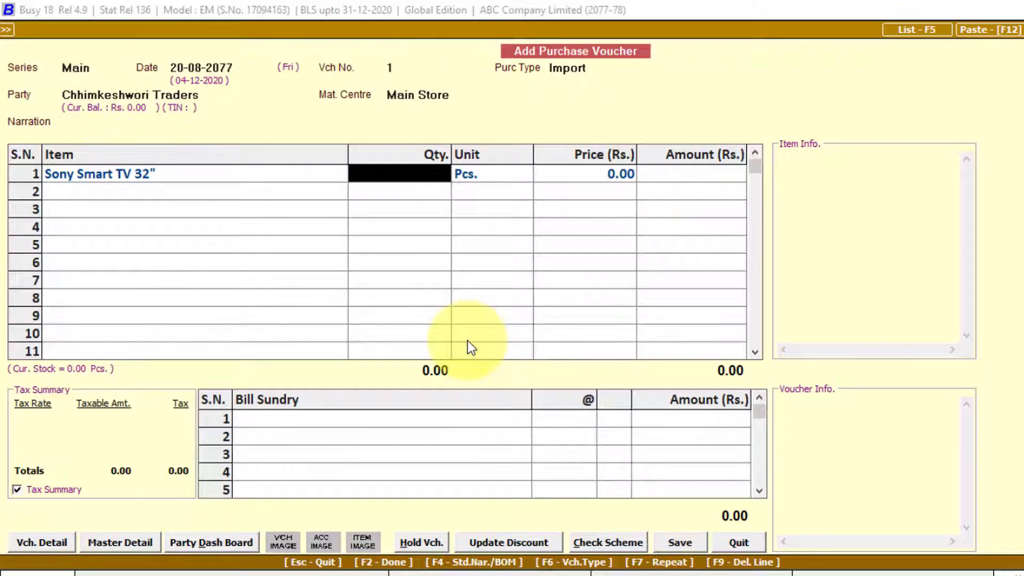
- Delete the Sony Smart TV 32" line from the purchase voucher
key("Left")
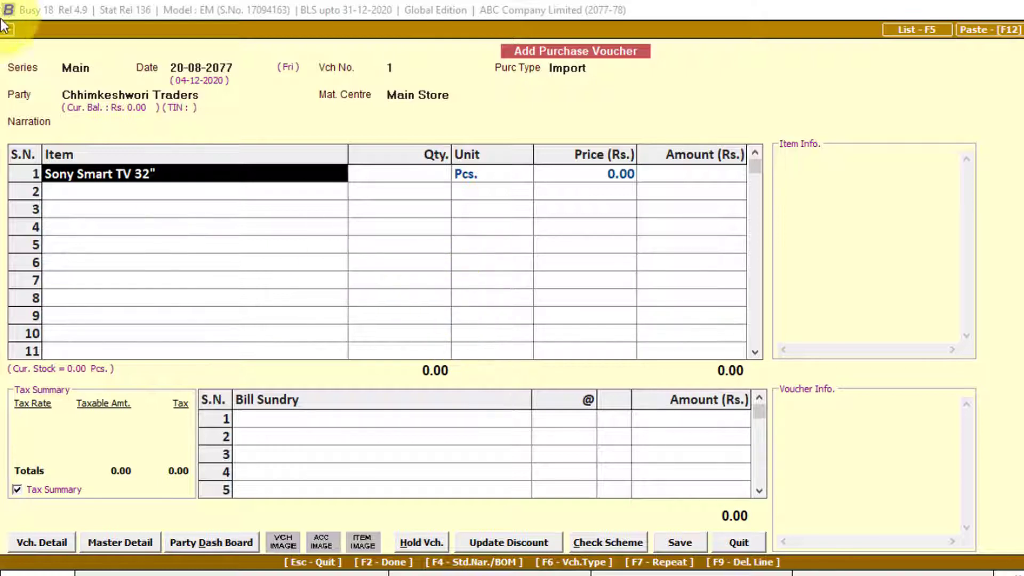
right_click(29, 175)
left_click(66, 183)
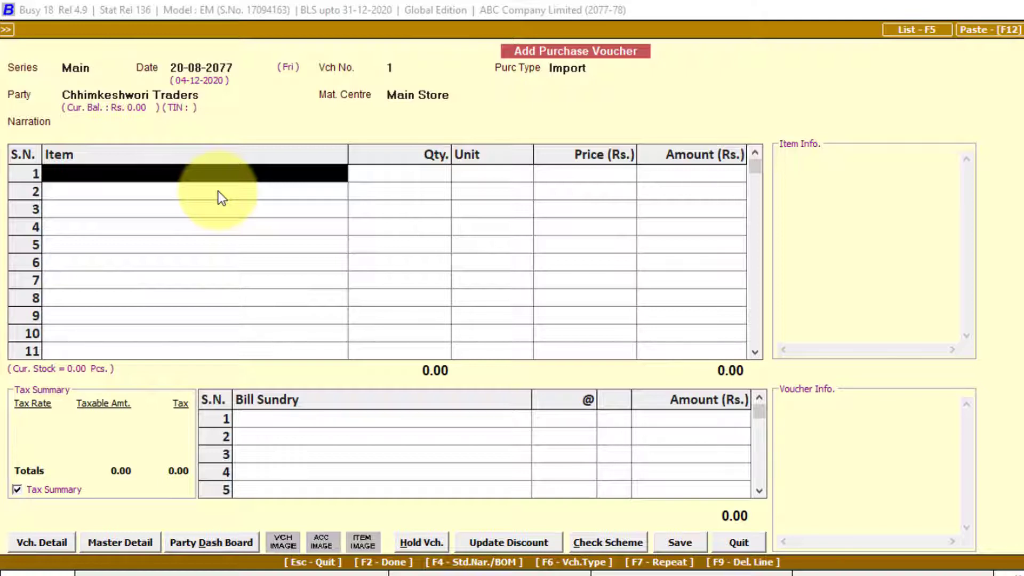
- Create another item master from the first item line and name it Samsung Smart TV
key("alt+c")
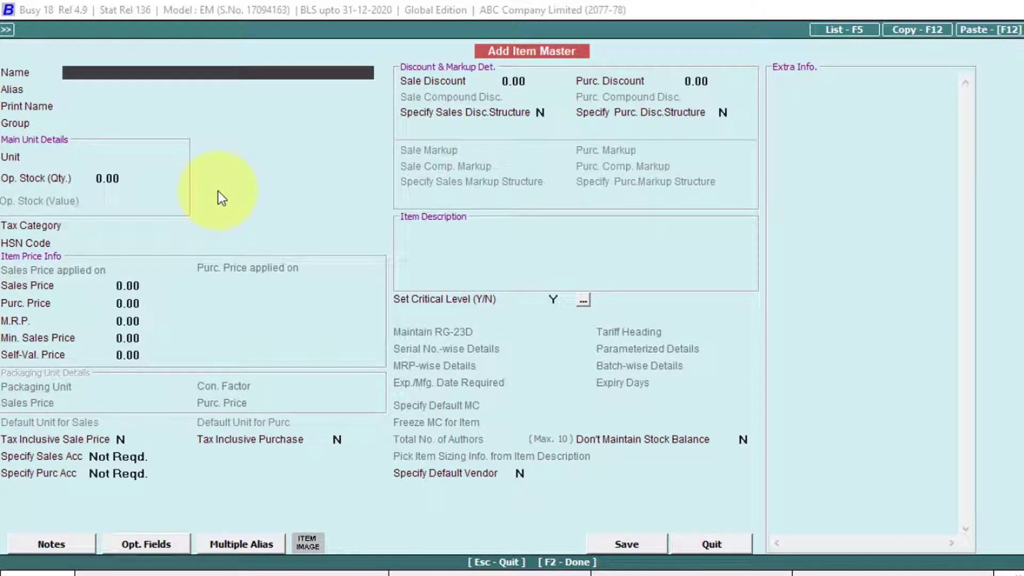
type("Samsung Colo")
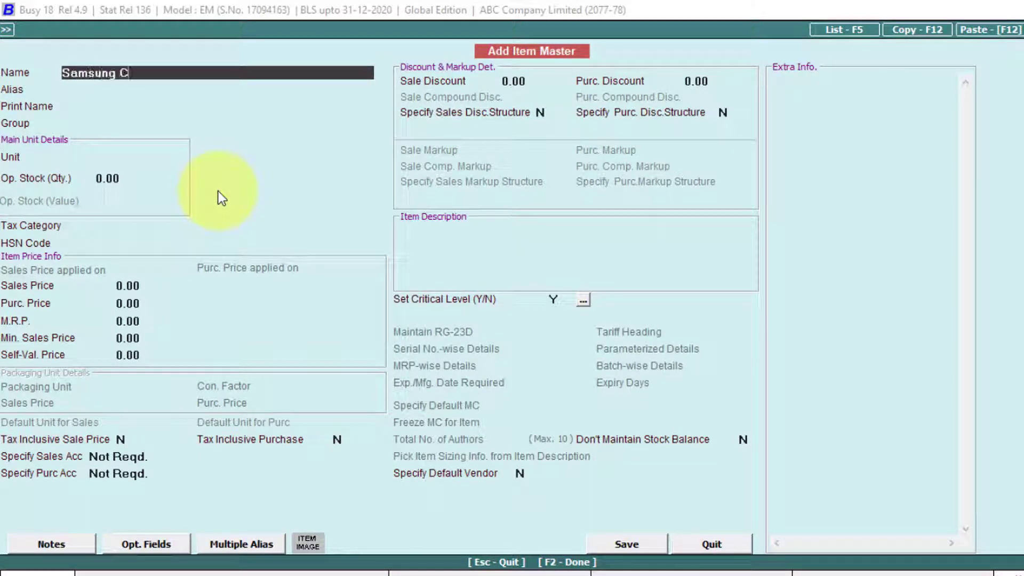
key("BackSpace")
key("BackSpace")
key("BackSpace")
key("BackSpace")
type("Smart TV")
key("Return")
key("Return")
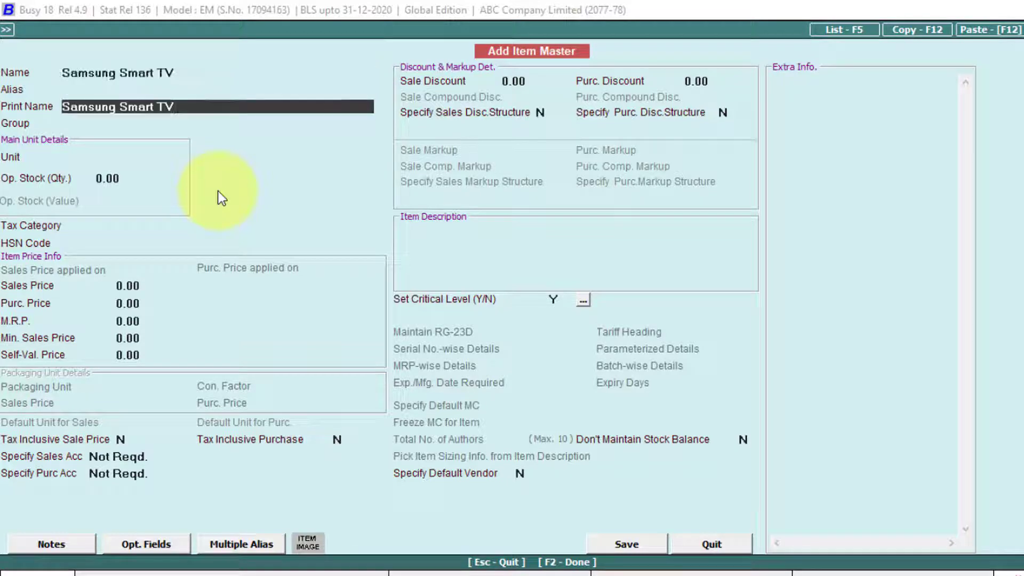
- Extend the new item's name to Samsung Smart TV 32"
key("Up")
key("Up")
key("Right")
key("Right")
key("End")
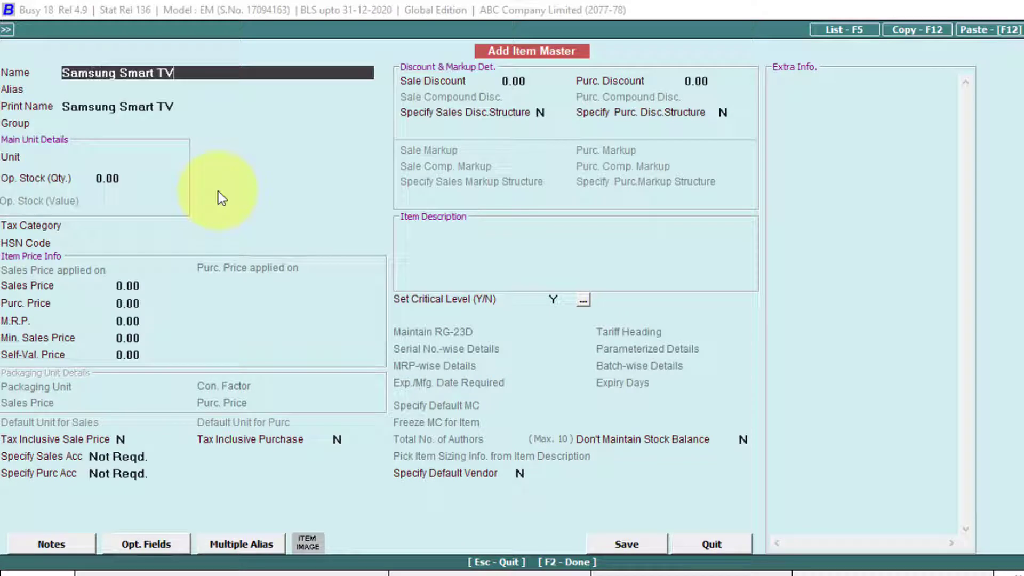
type("32\"")
key("Return")
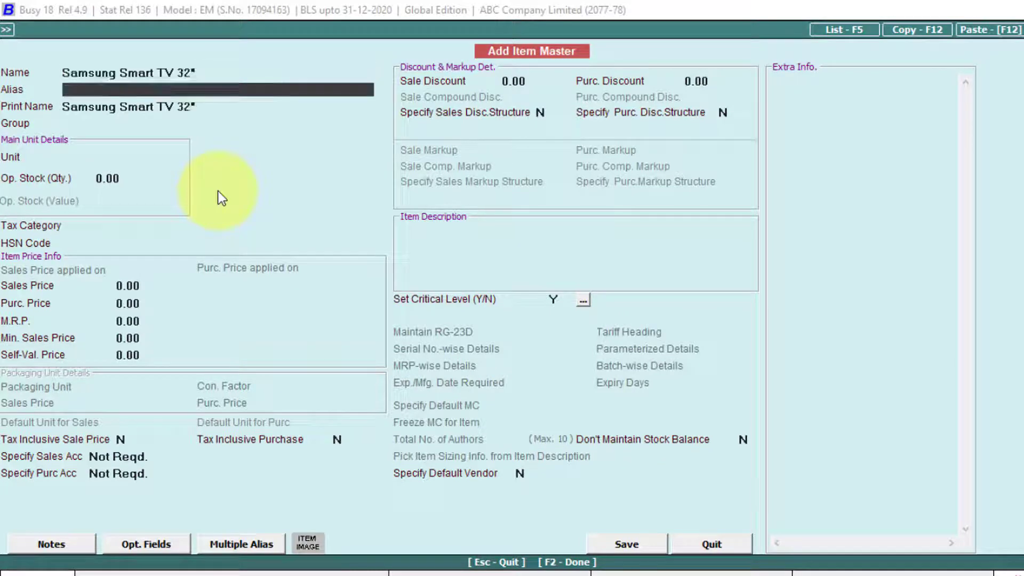
- Assign the Samsung Smart TV 32" item to the Smart TV group with Pcs. as its unit, leaving the alias blank
key("Return")
key("Return")
type("smar")
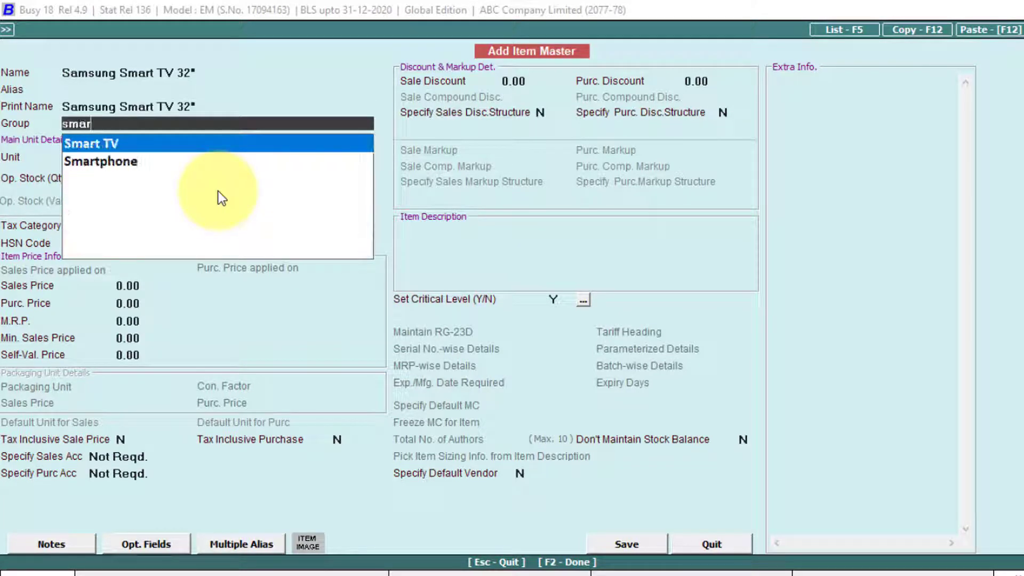
key("Return")
type("pcs")
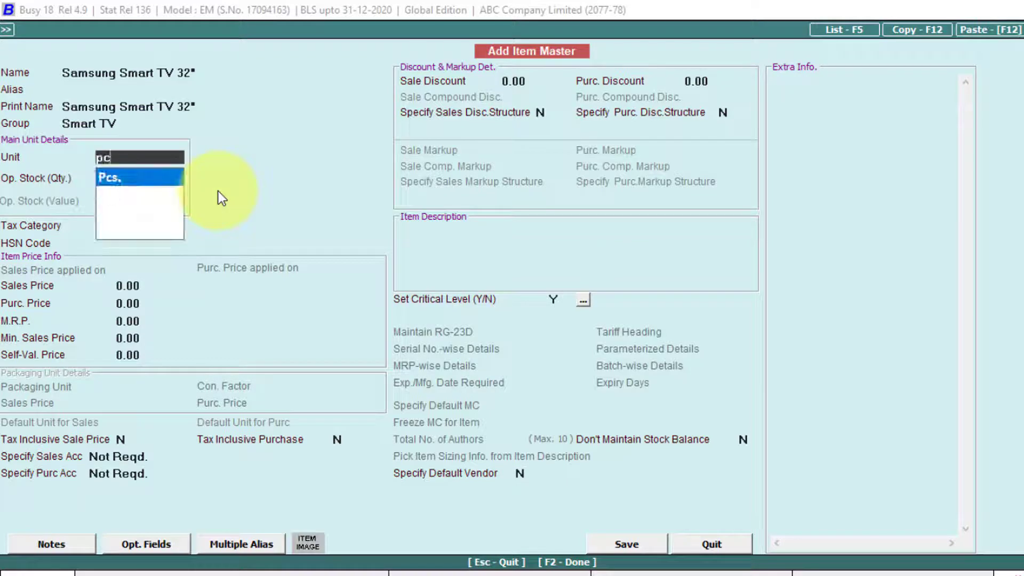
key("Return")
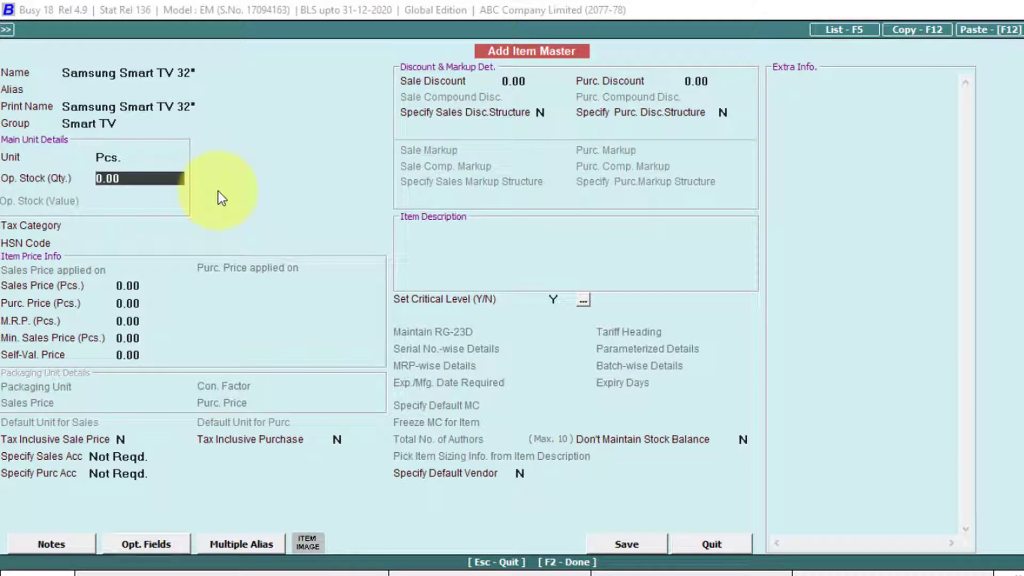
- Keep the 32" item's opening stock at zero and set its tax category to None
key("Return")
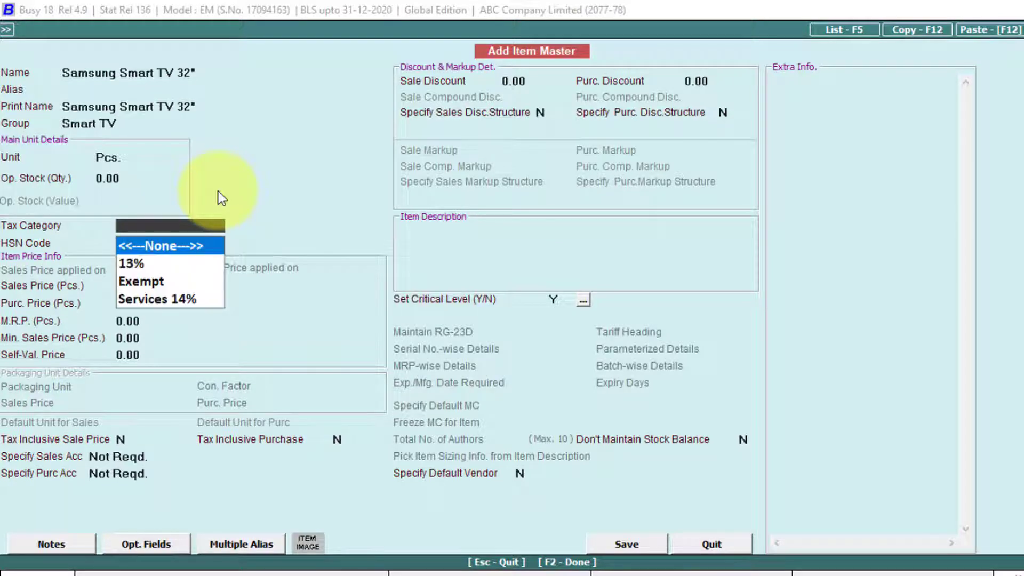
key("Return")
key("Return")
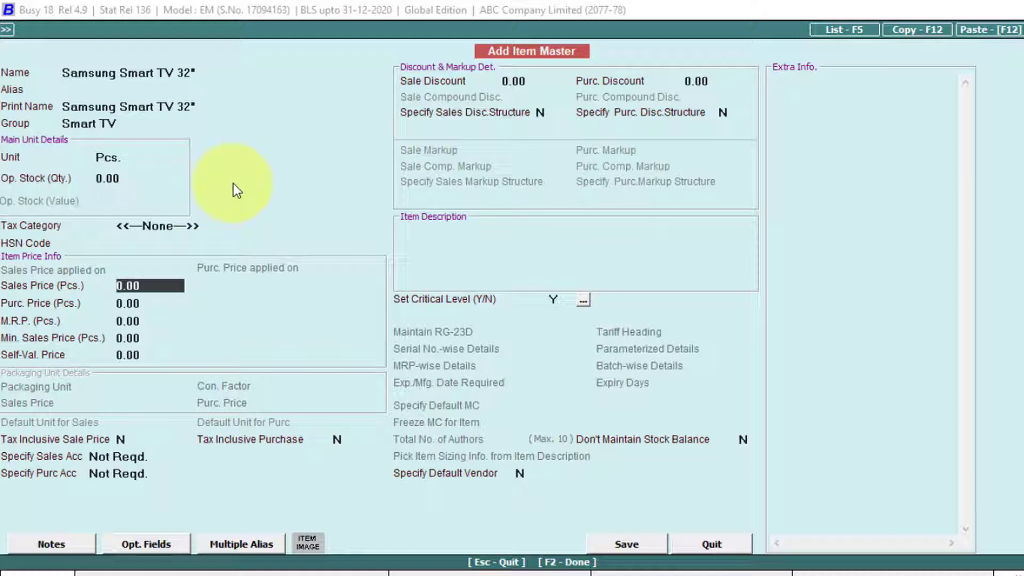
- Set the 32" item's sales price to 32,500 and its purchase price to 30,000 per piece
type("3200")
key("BackSpace")
key("BackSpace")
type("500")
key("Return")
type("35000")
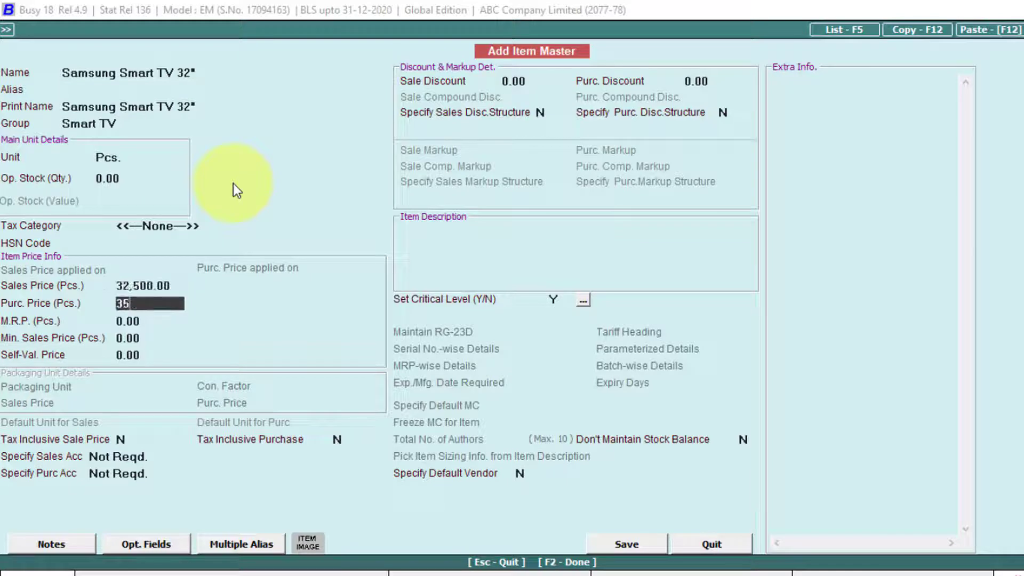
key("BackSpace")
key("BackSpace")
key("BackSpace")
key("BackSpace")
type("0000")
key("Return")
- Set the 32" item's M.R.P. to 3,50,000 and keep the defaults for the remaining price, tax-inclusive and account settings
type("350000")
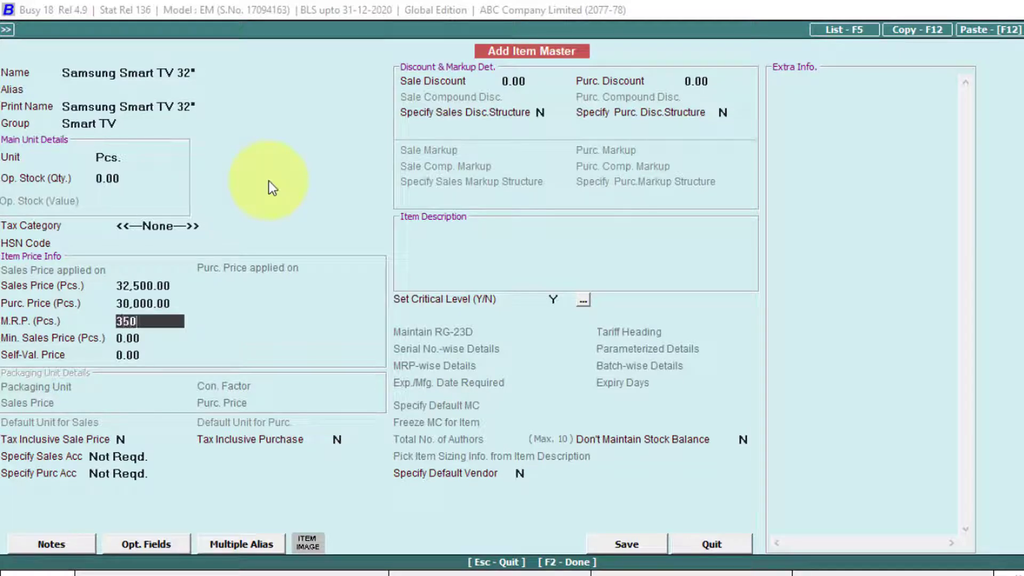
key("Return")
key("Return")
key("Return")
key("Return")
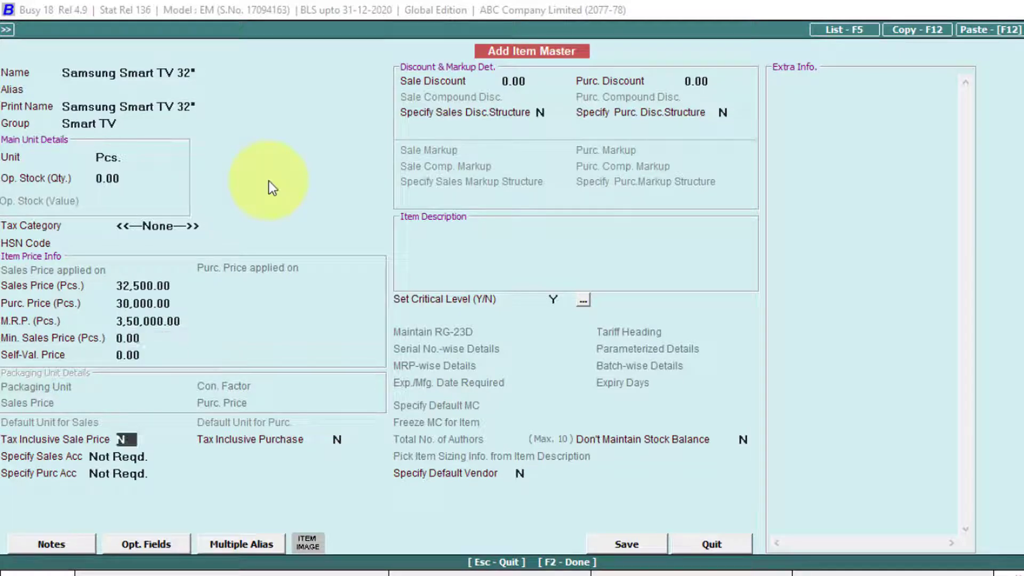
key("Return")
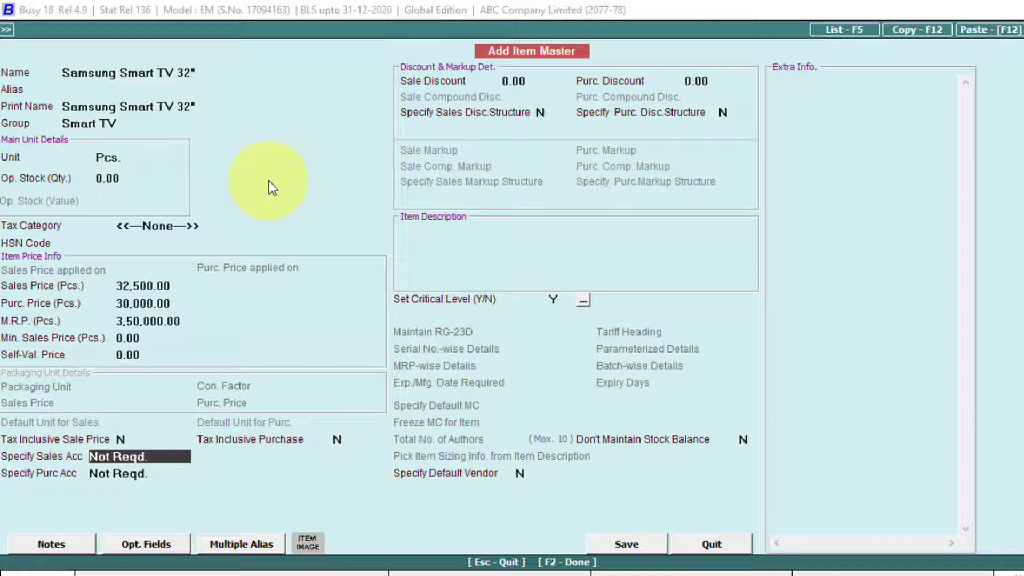
key("Return")
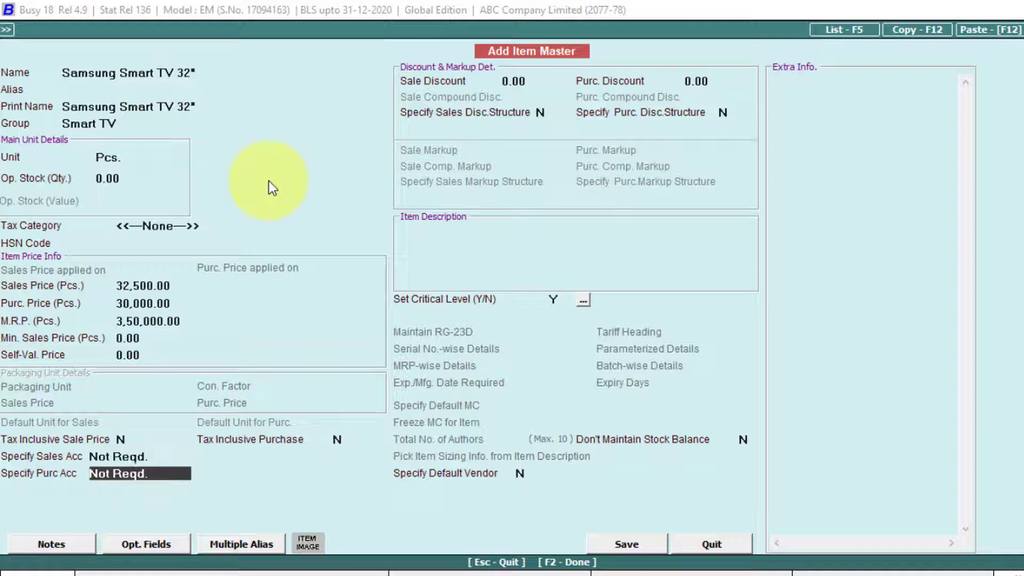
- Save the Samsung Smart TV 32" item with the alias 1002
left_click(638, 548)
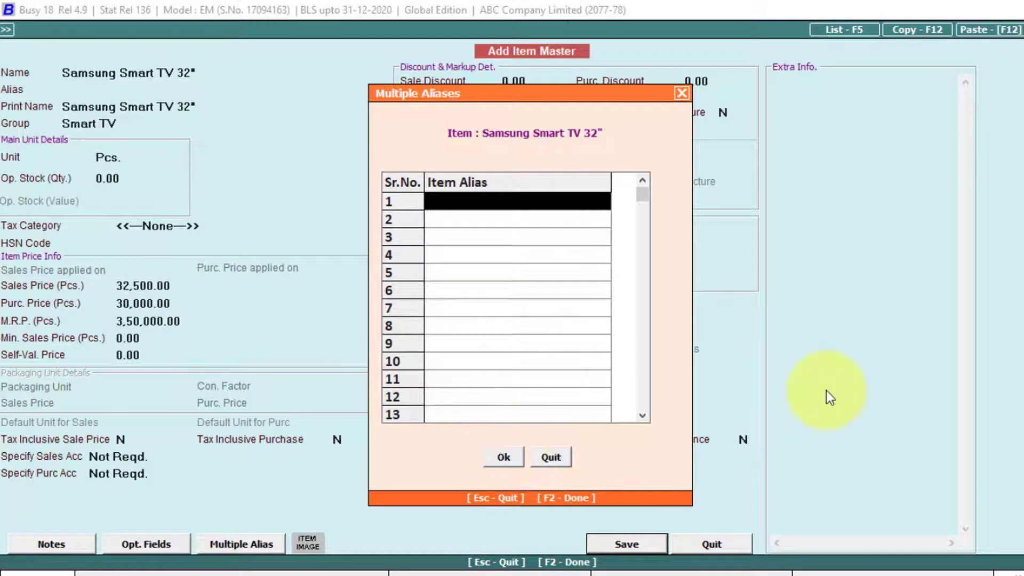
type("1002")
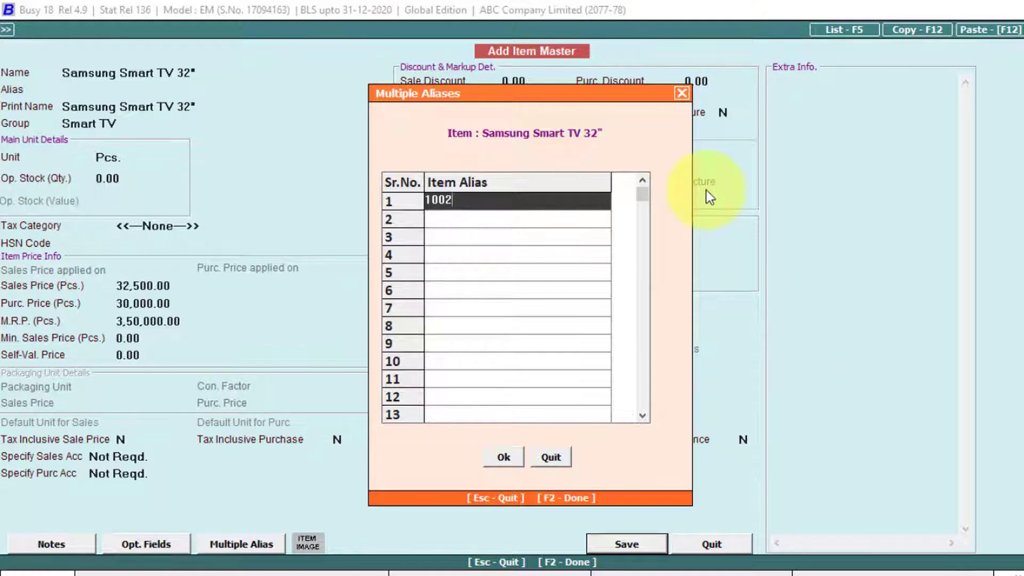
key("BackSpace")
type("2")
left_click(504, 458)
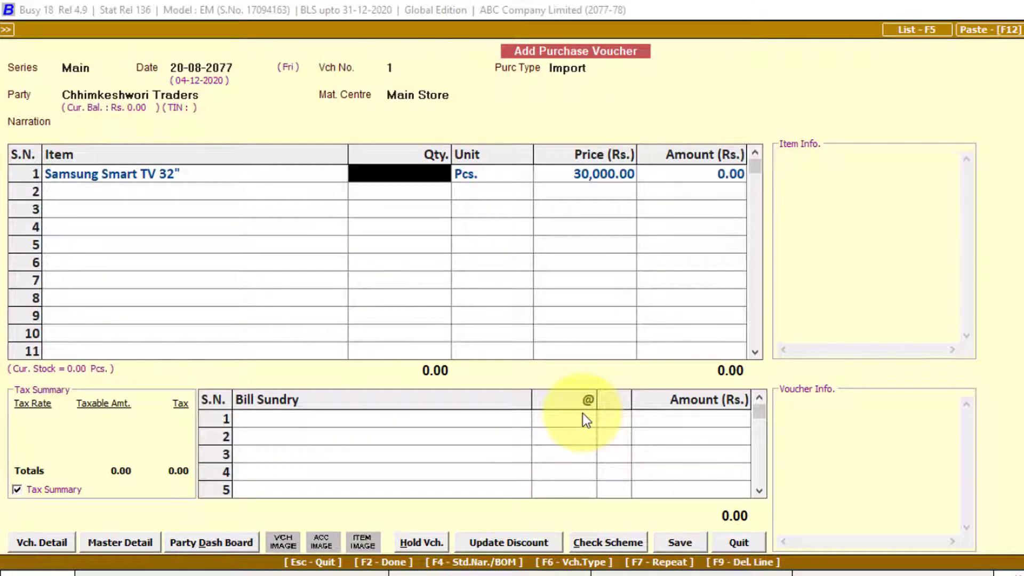
- Enter a quantity of 5 Pcs. for the Samsung Smart TV 32" line, accepting the 30,000 price
type("5")
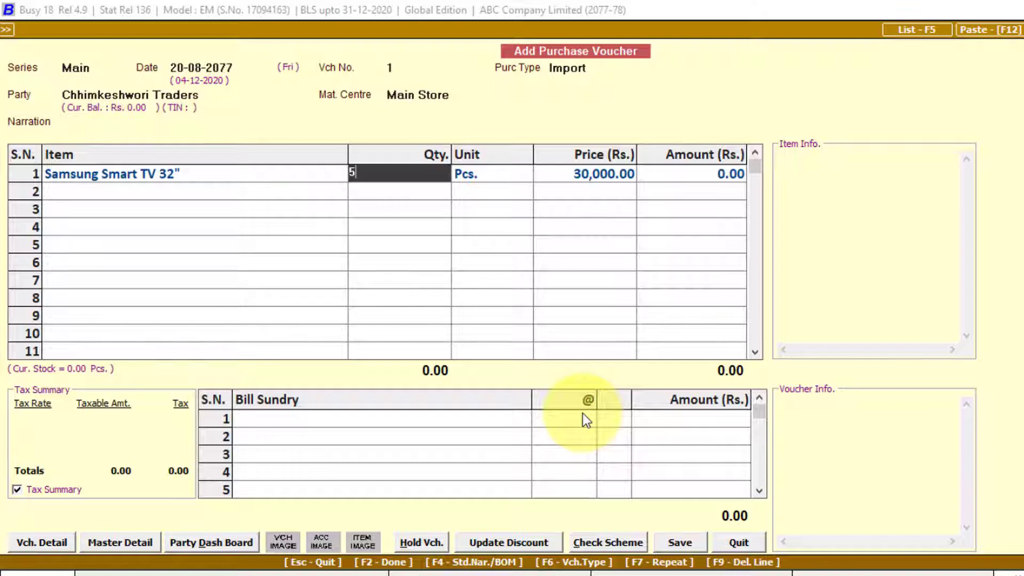
key("Return")
key("Return")
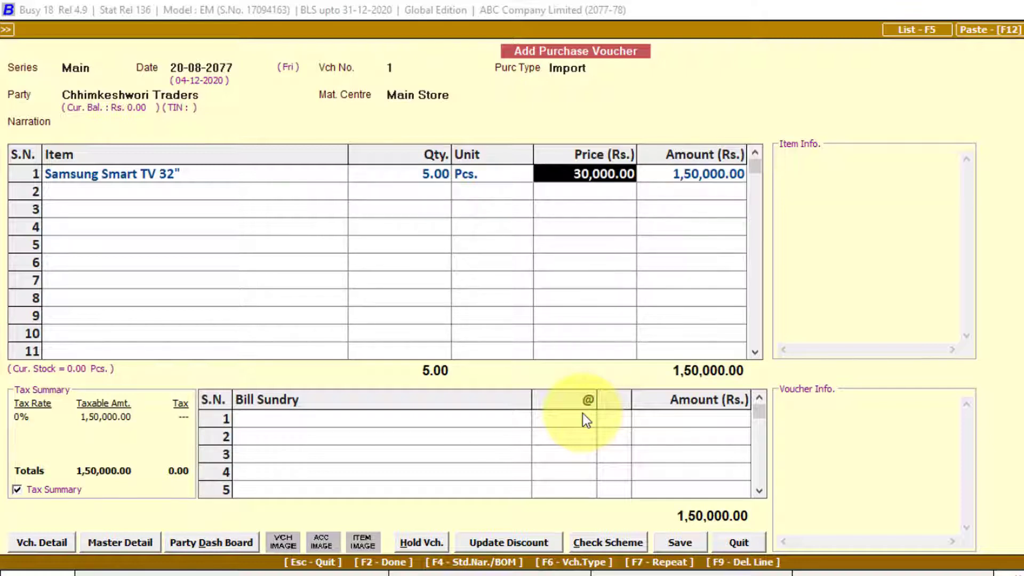
key("Return")
key("Return")
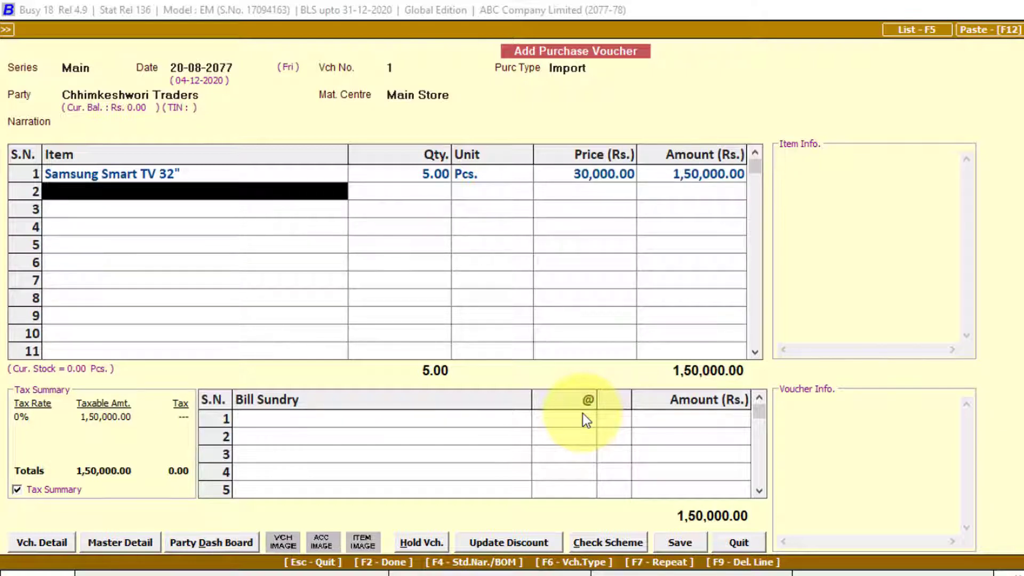
- Create another item master from the second item line and name it Smsung Smart TV 42"
key("alt+c")
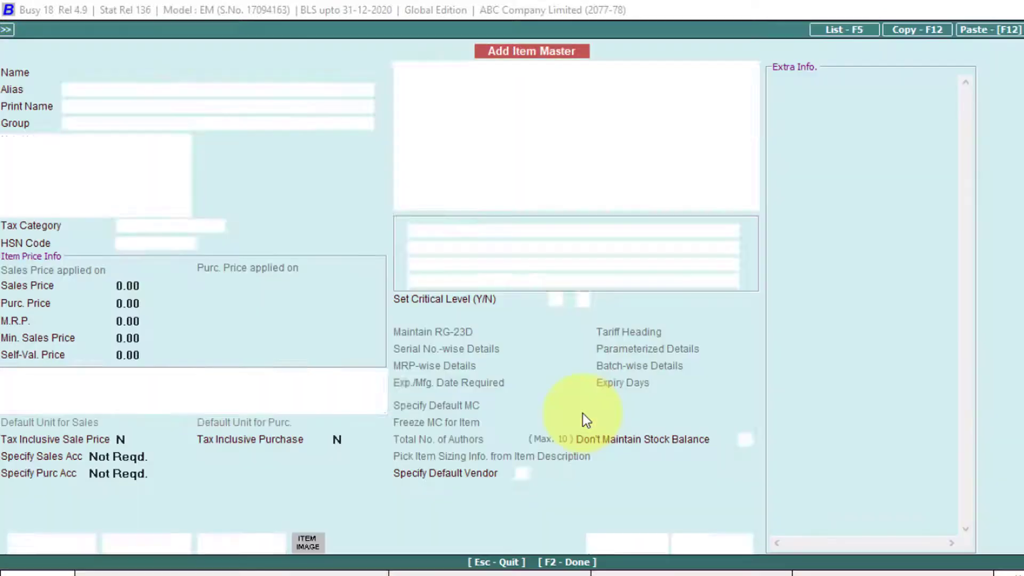
type("Smsung Smart TGV")
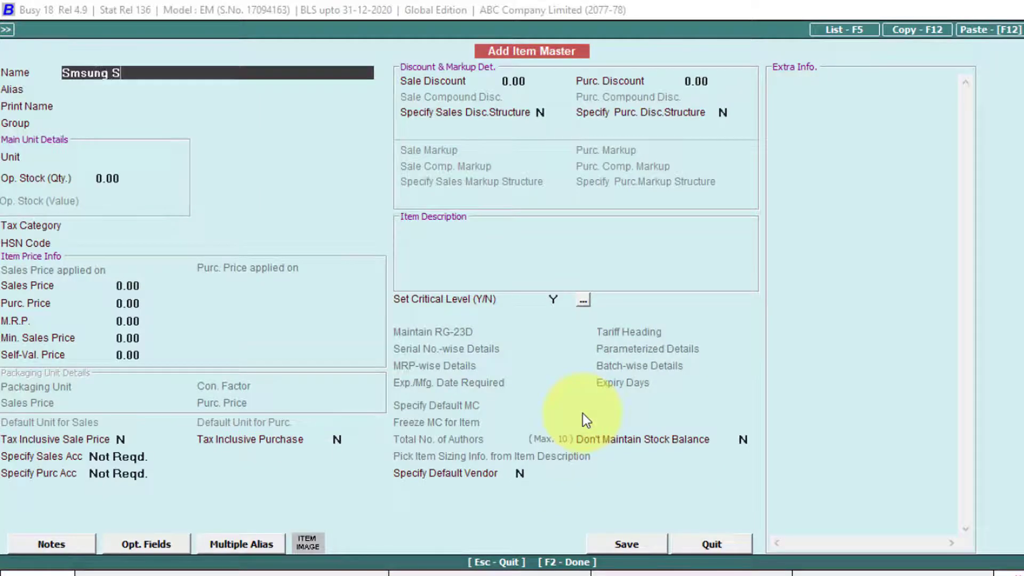
key("BackSpace")
key("BackSpace")
key("BackSpace")
type("V 42\"")
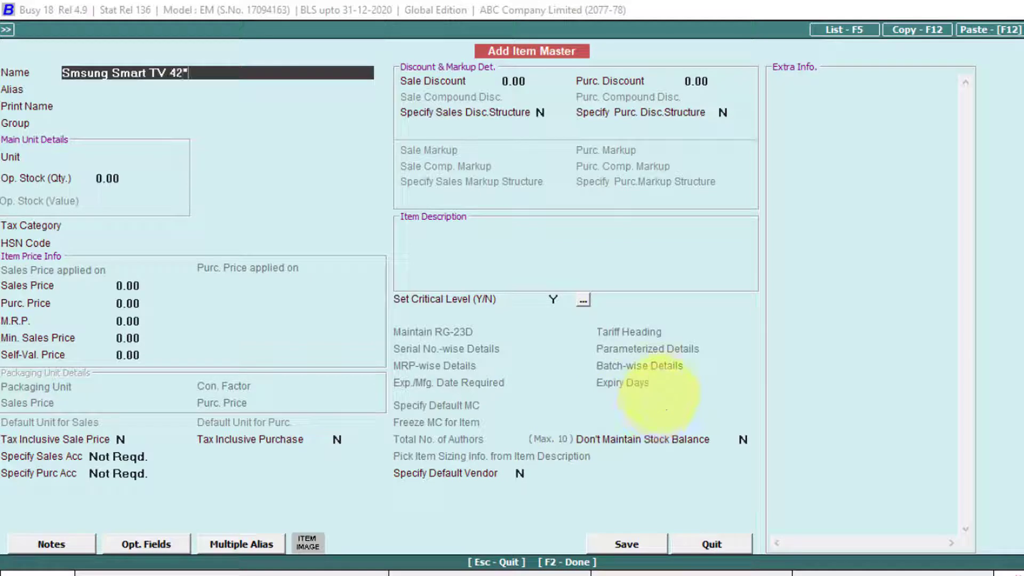
- Put the 42" TV item in the Smart TV group with unit Pcs., accepting its print name and blank alias
key("Return")
key("Return")
key("Return")
type("smart")
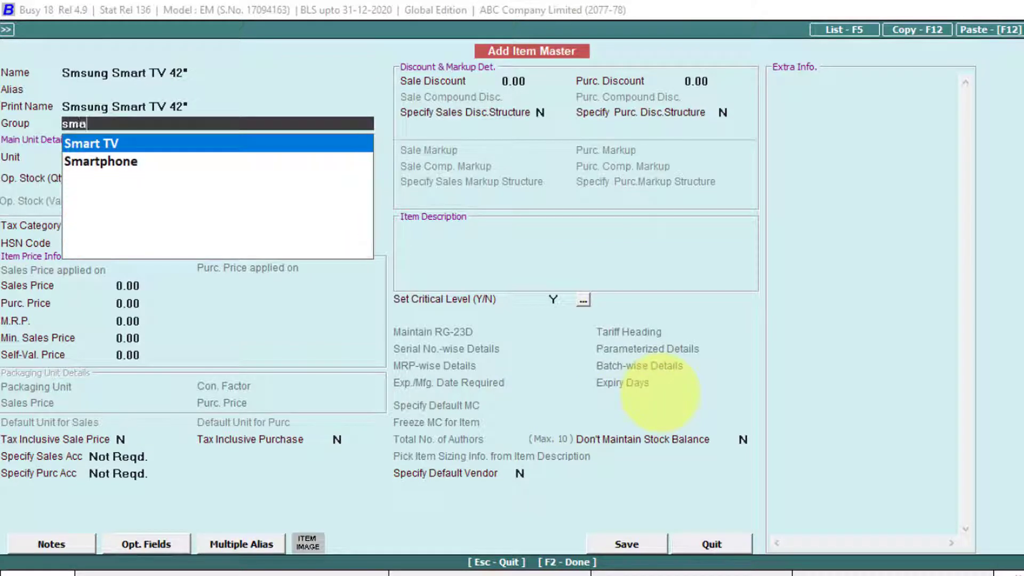
key("Return")
type("p")
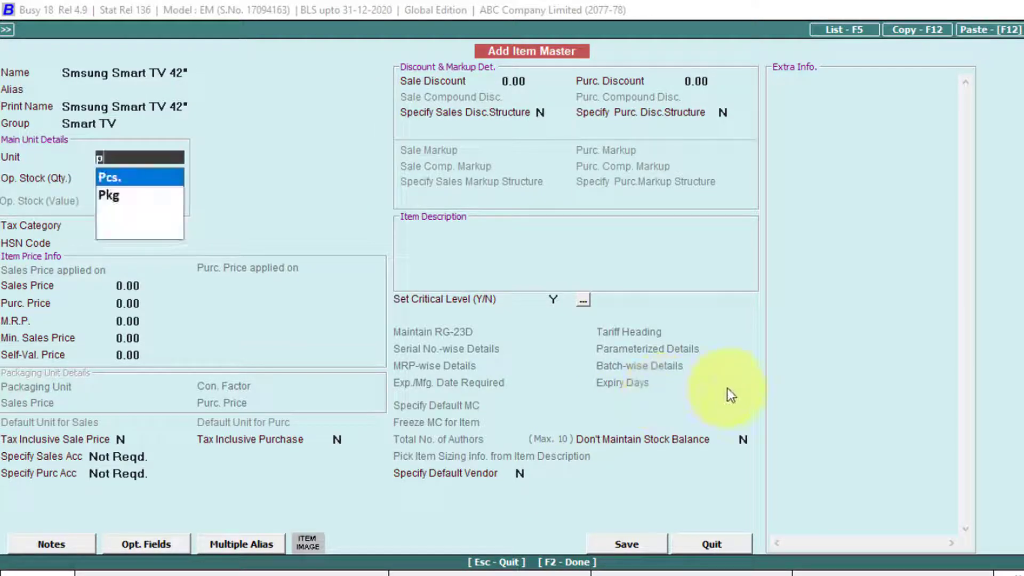
key("Return")
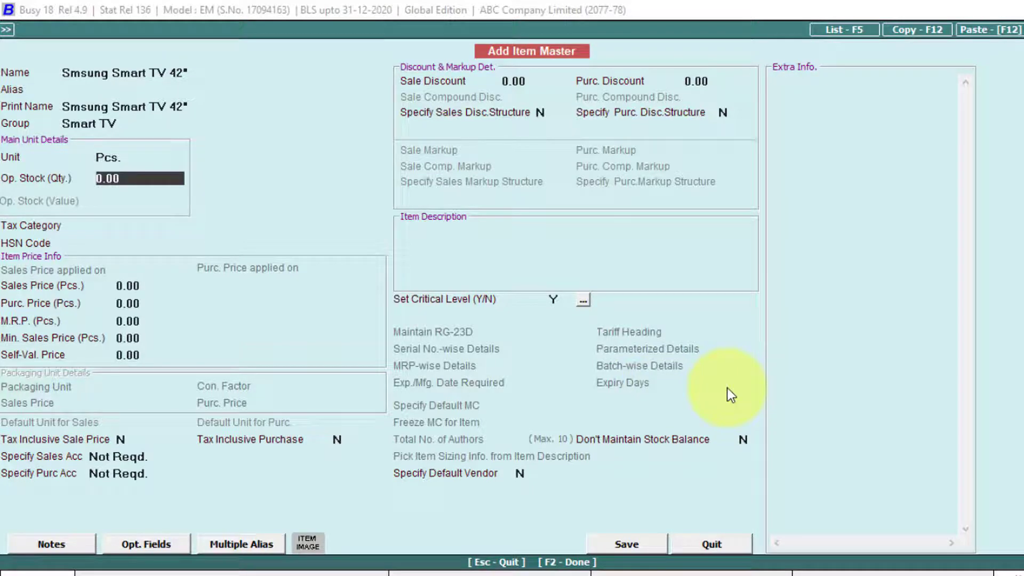
- Leave the 42" item's opening stock at zero and choose None as its tax category
key("Return")
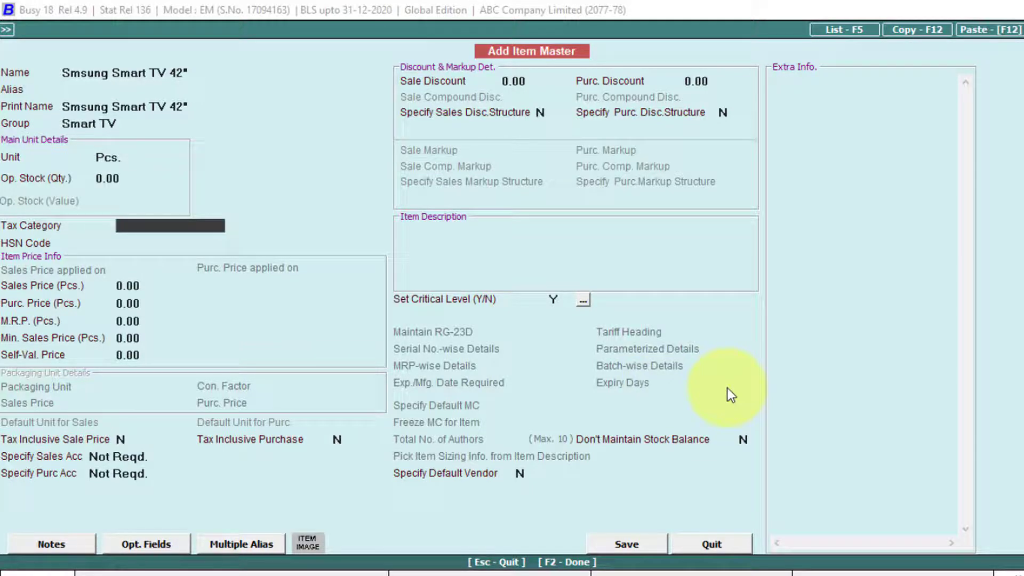
key("Return")
key("Return")
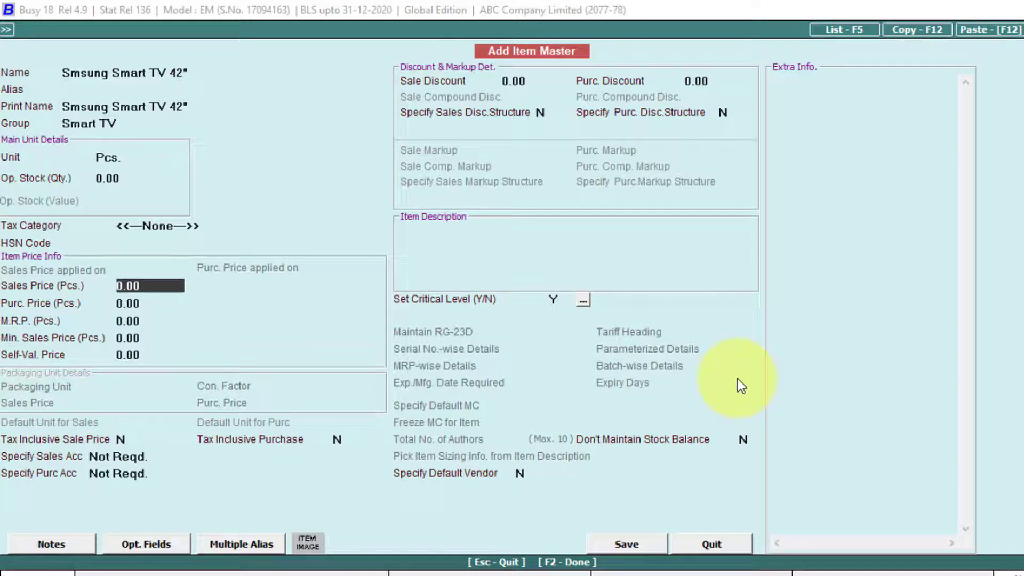
- Set the 42" item's sales price to 45,000, purchase price to 40,000 and M.R.P. to 50,000
type("45000")
key("Return")
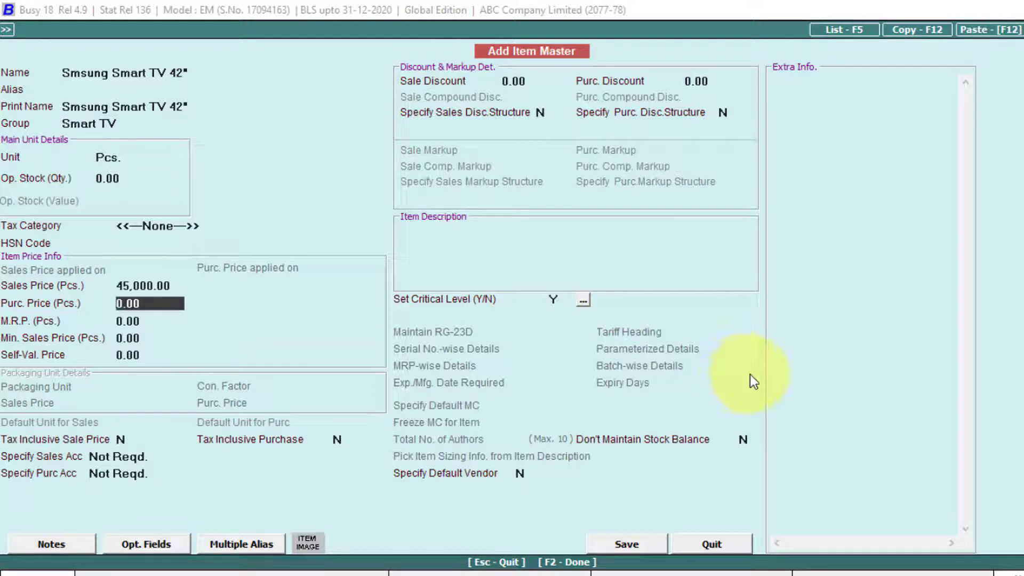
type("40,000")
key("Return")
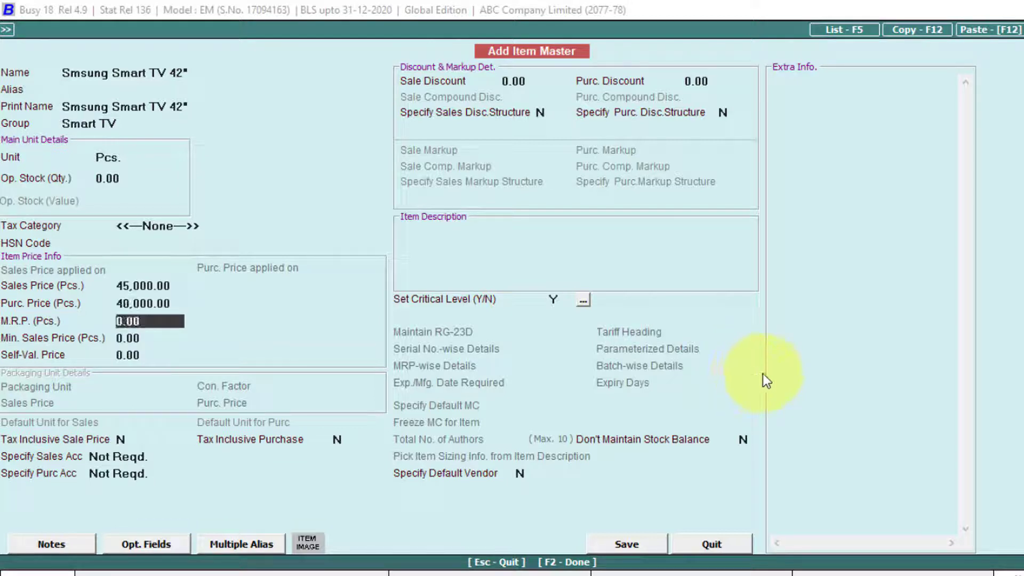
type("50000")
key("Return")
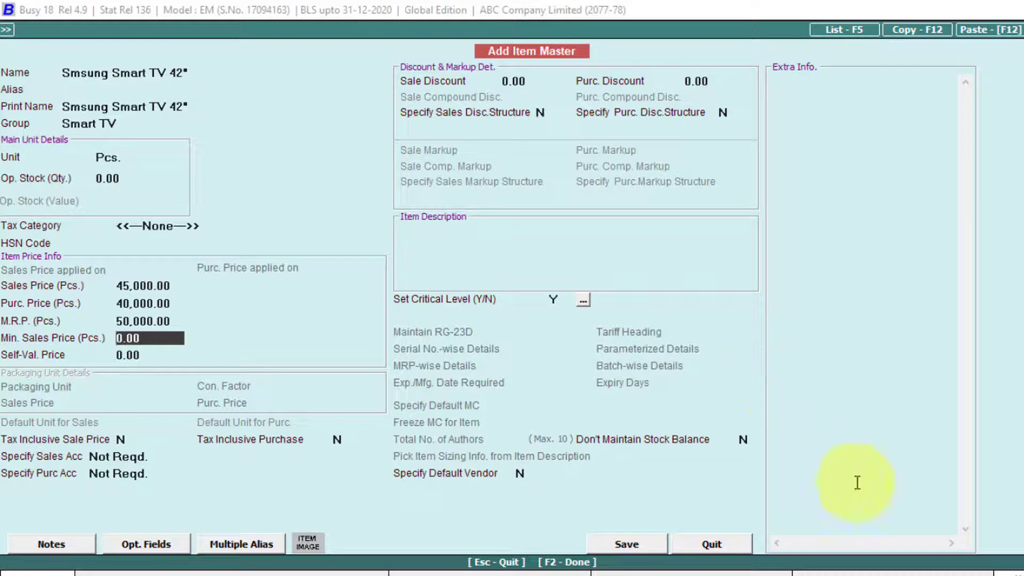
- Save the 42" item with the alias 1003 and enter a quantity of 5 on its voucher line
left_click(633, 548)
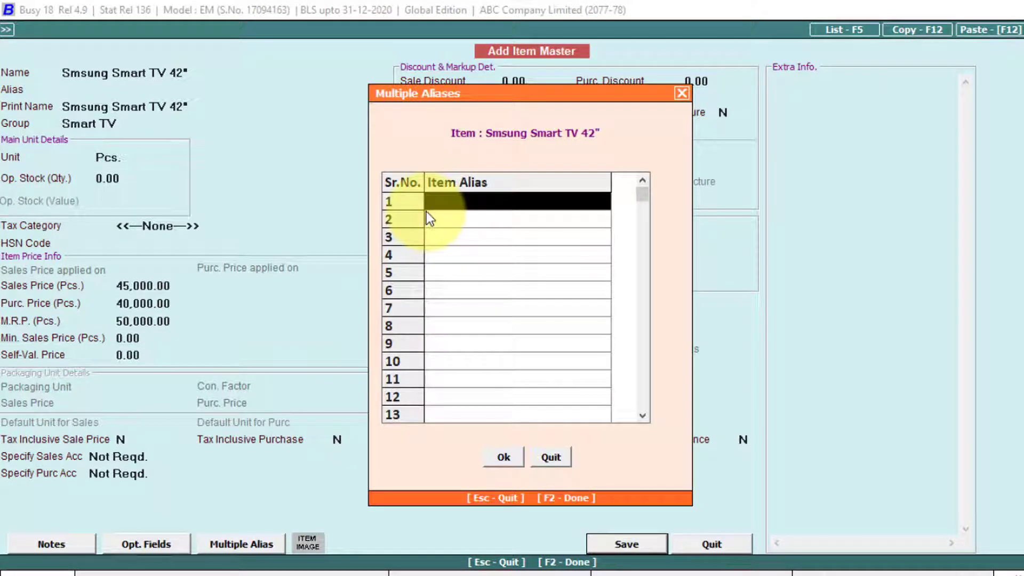
type("10003")
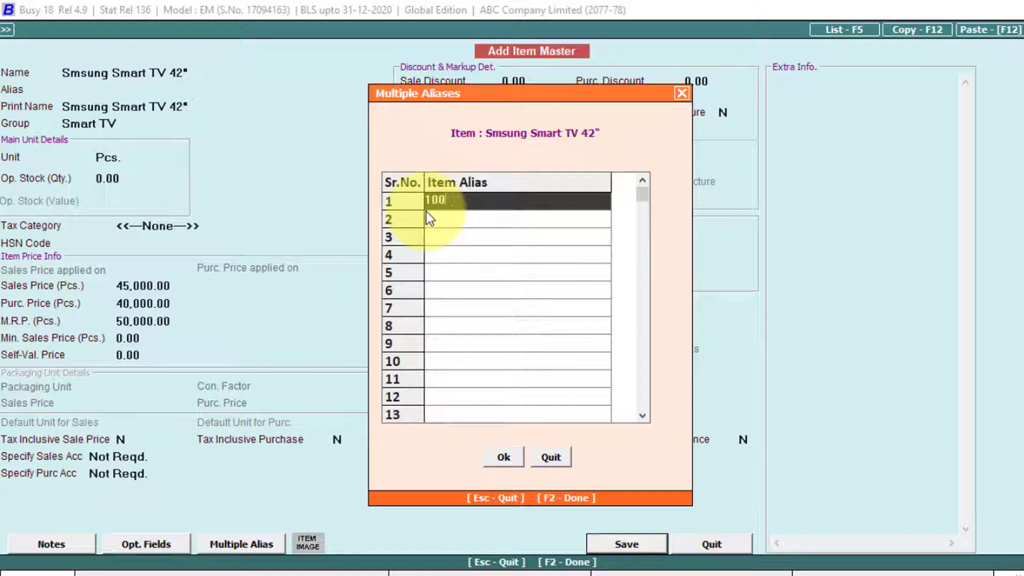
key("Return")
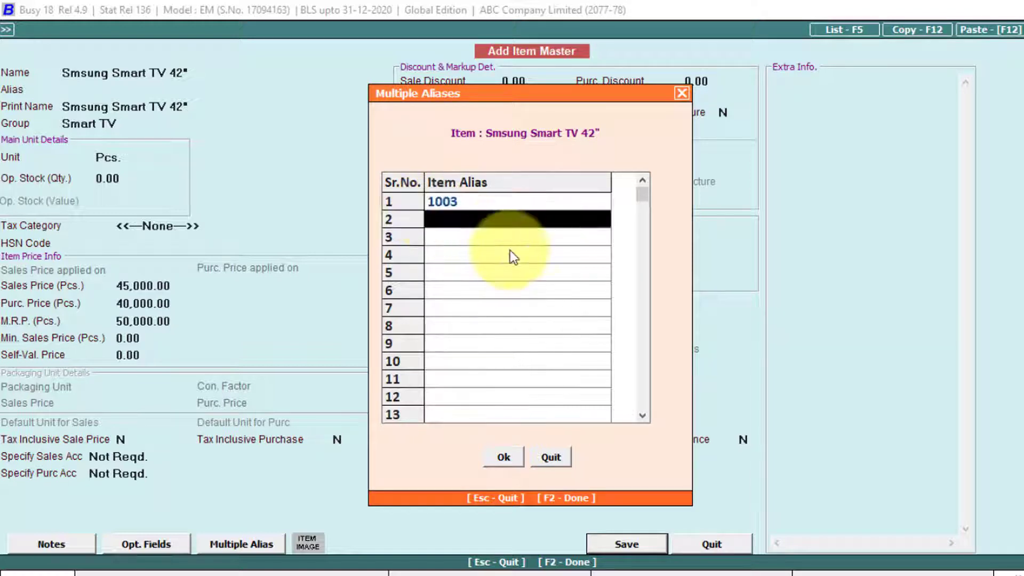
left_click(502, 464)
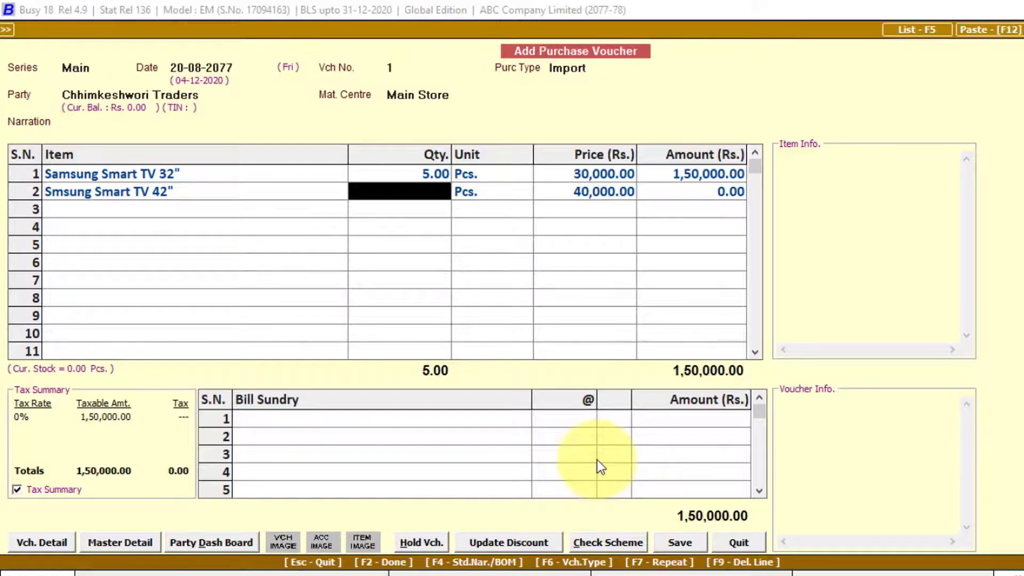
type("5")
key("Return")
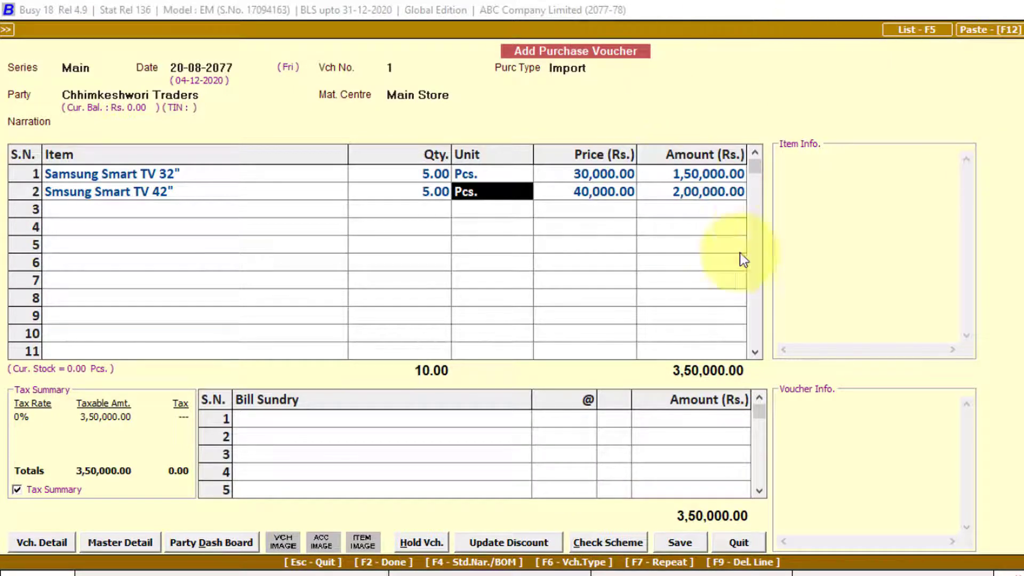
- Add a 13% VAT bill sundry to the purchase voucher and delete that line again
left_click(338, 417)
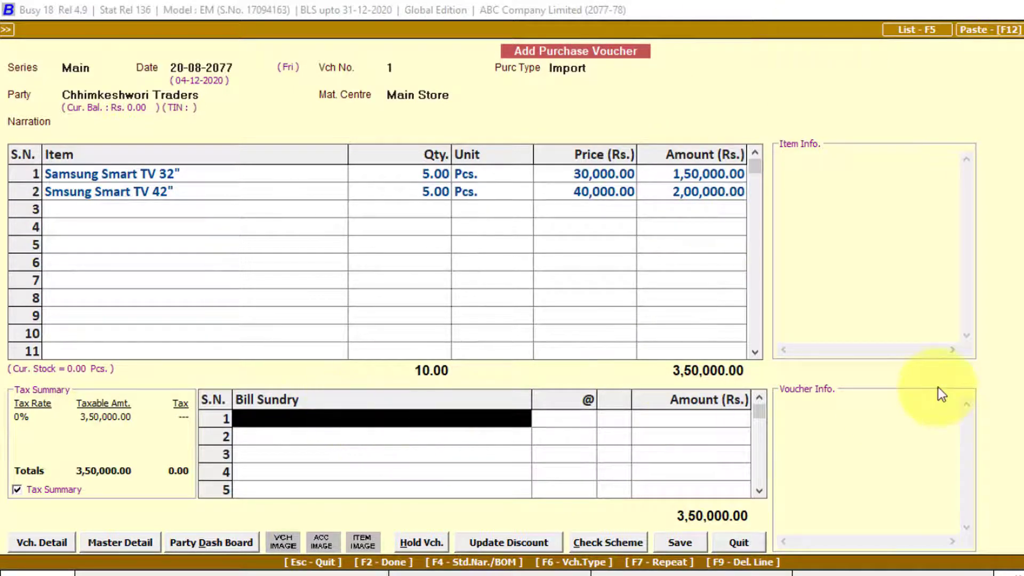
type("va")
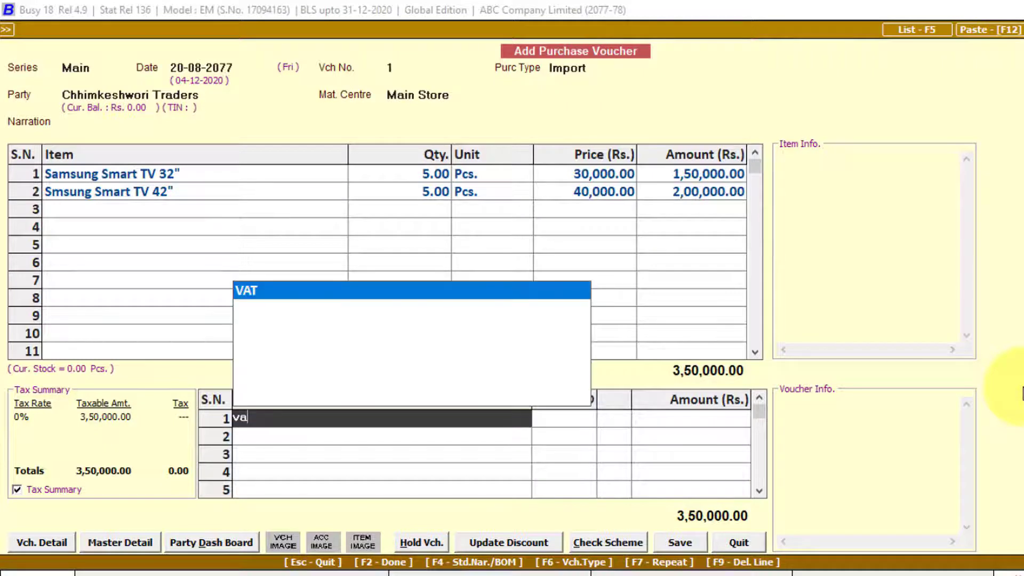
key("Return")
type("13")
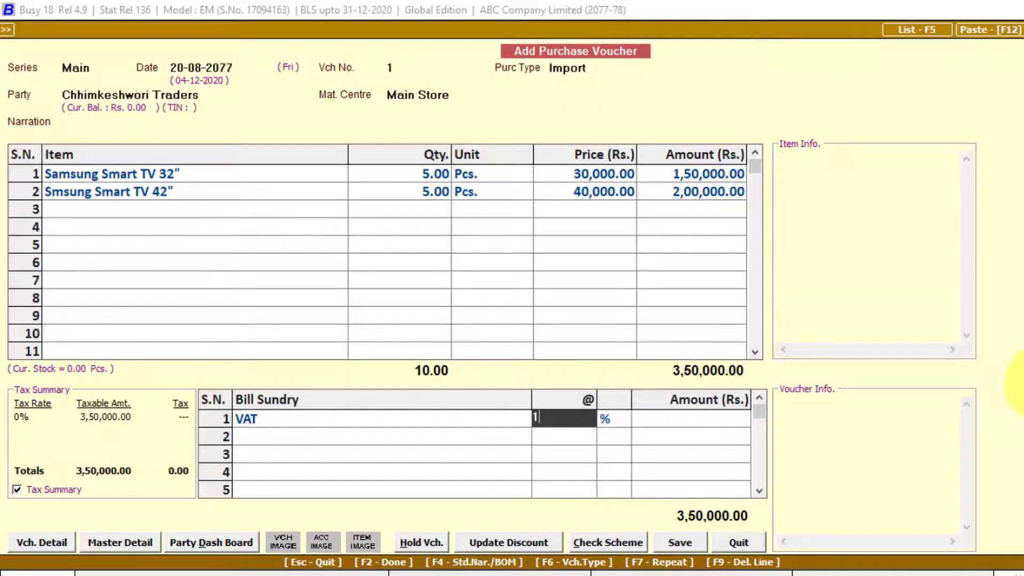
key("Return")
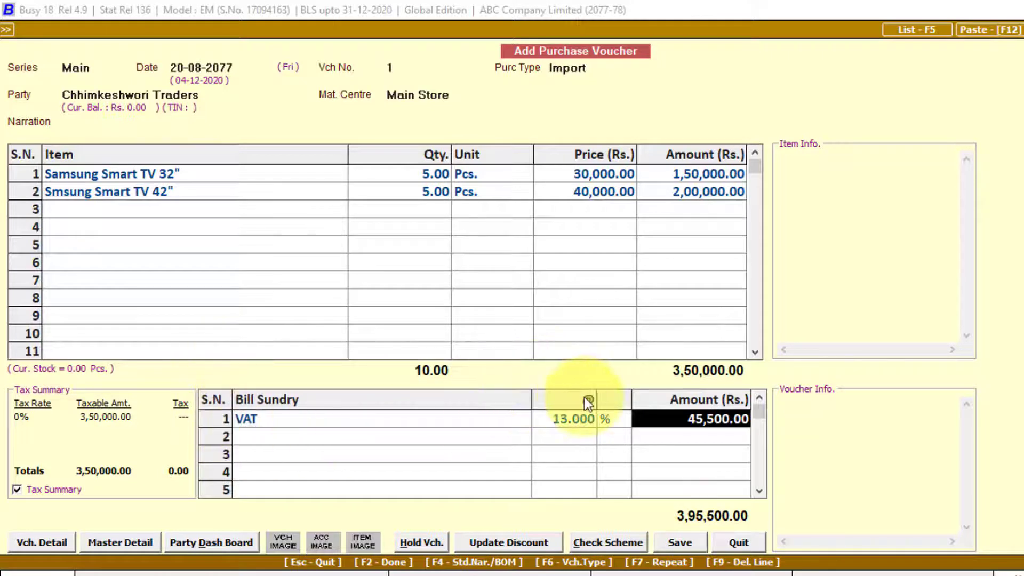
right_click(222, 421)
left_click(258, 424)
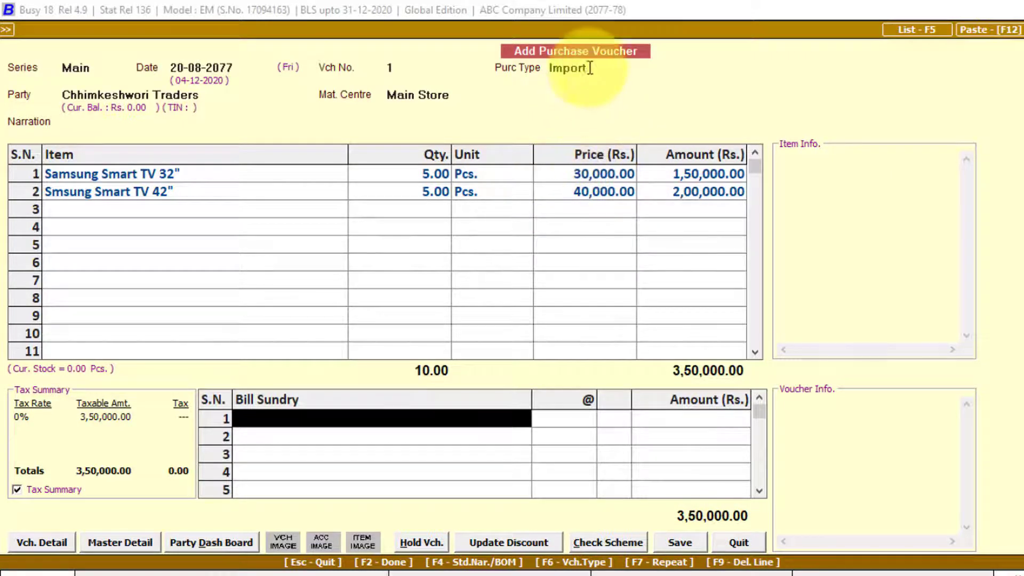
- Save the Import purchase voucher with bill number 1252 dated 20-08-2077, accepting the new bill reference, and leave voucher entry
left_click(568, 68)
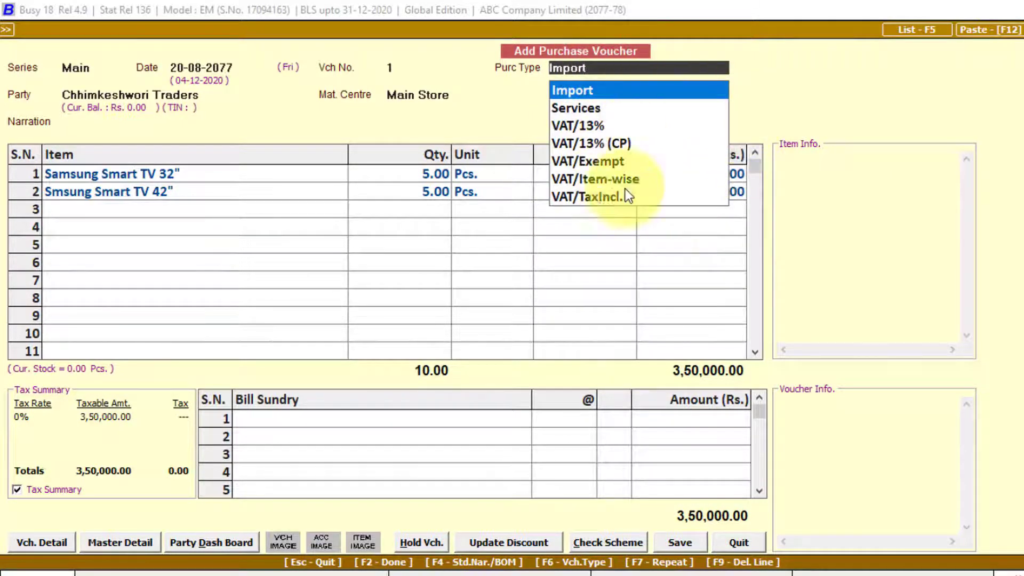
left_click(680, 542)
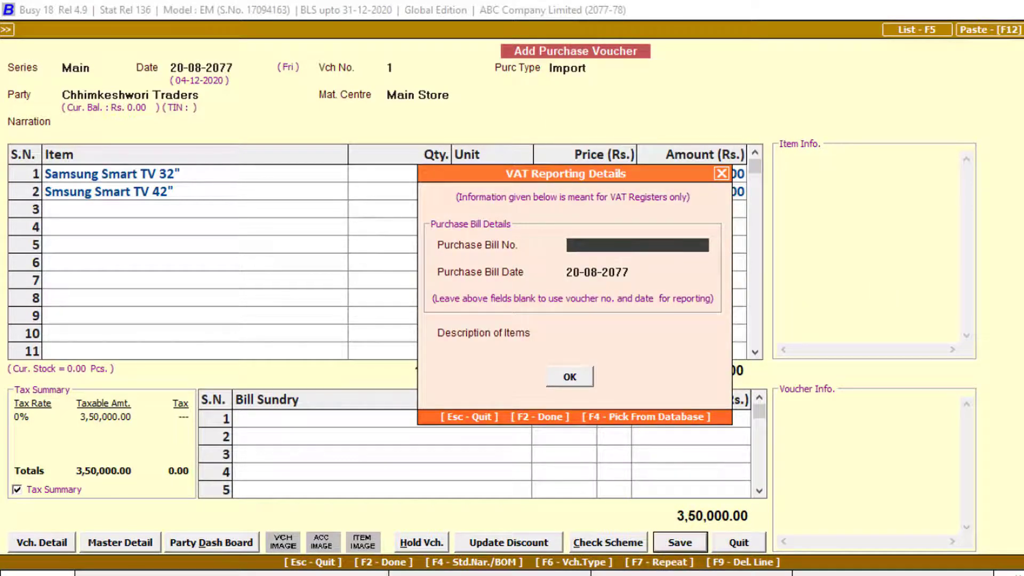
type("1252")
key("Return")
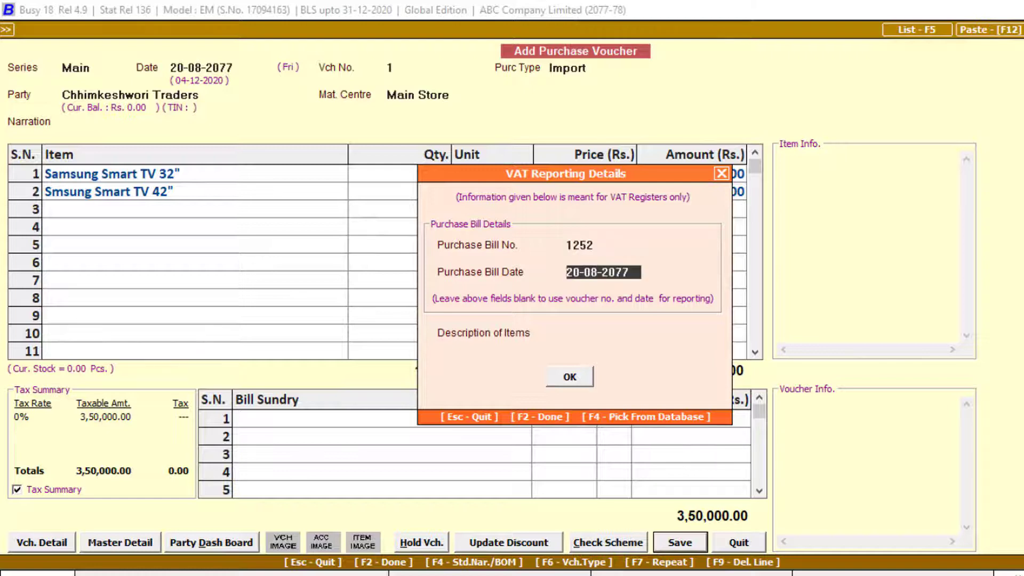
key("Return")
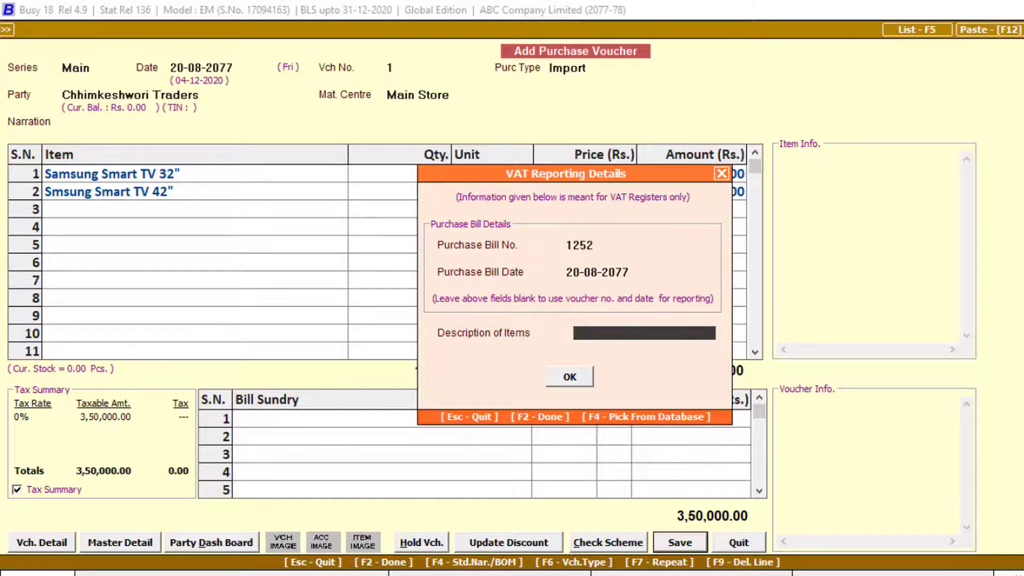
left_click(568, 379)
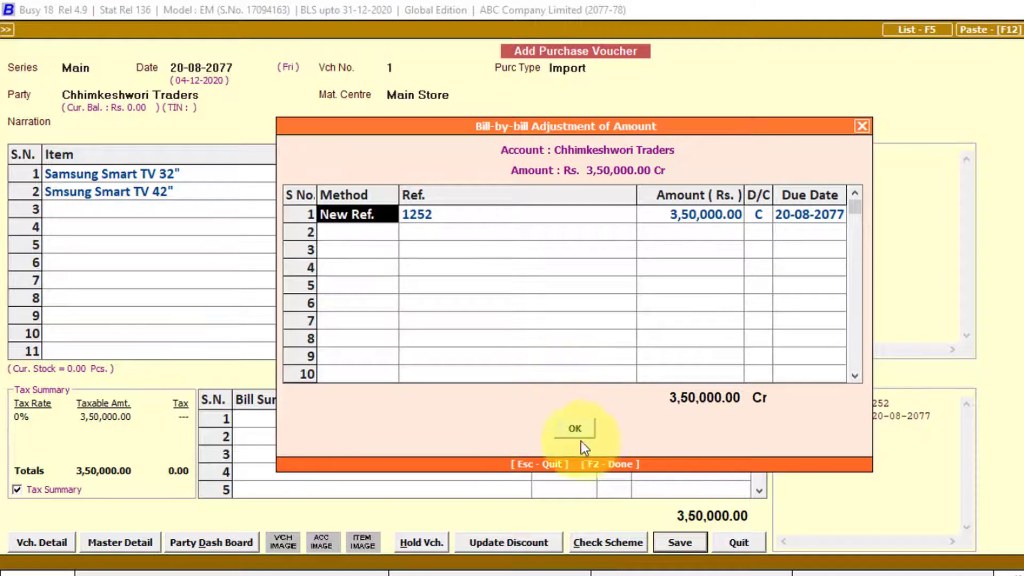
left_click(574, 425)
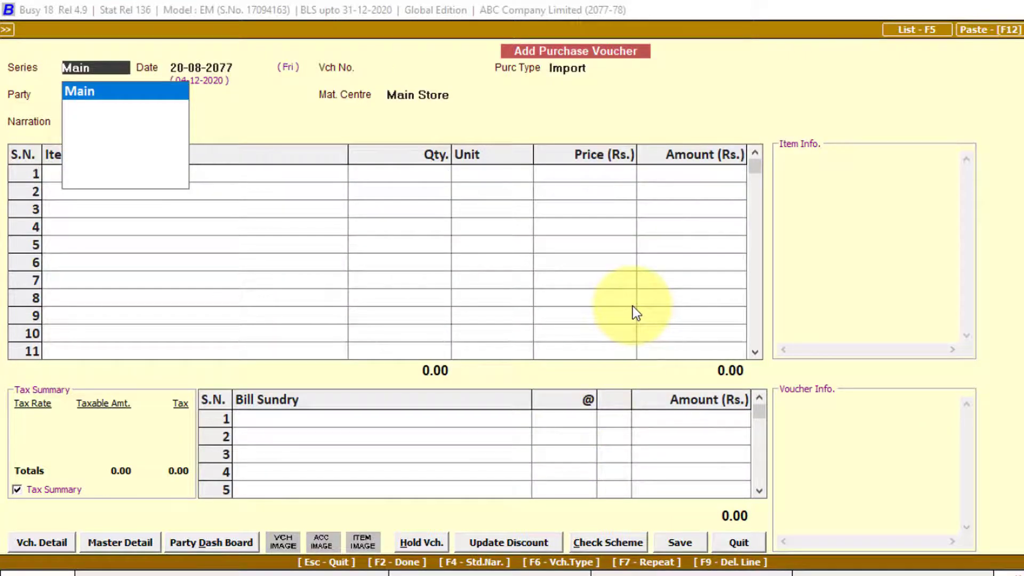
key("Escape")
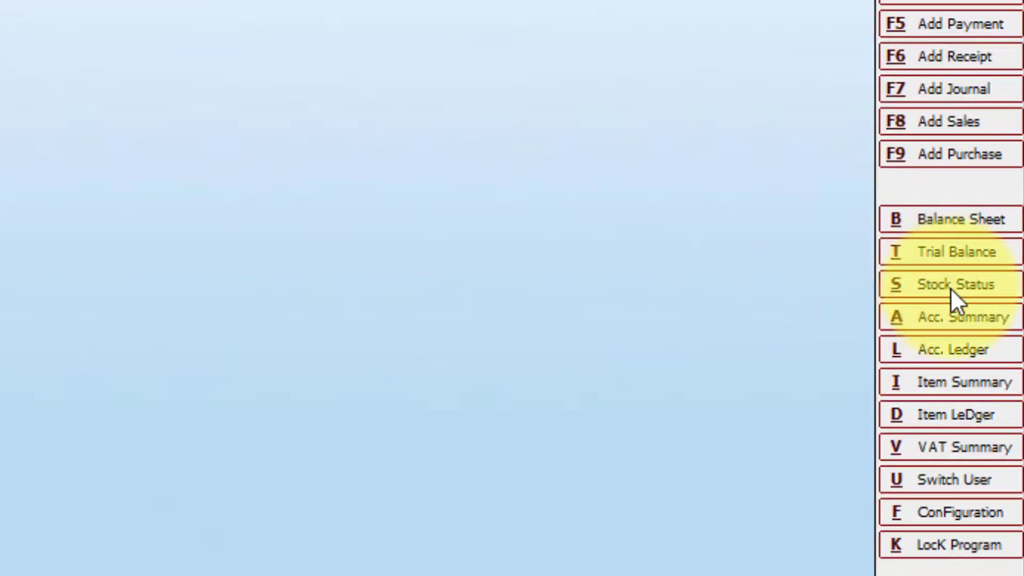
- Open the Stock Status report at the end of 20-08-2077 and go to the Smart TV group
left_click(944, 289)
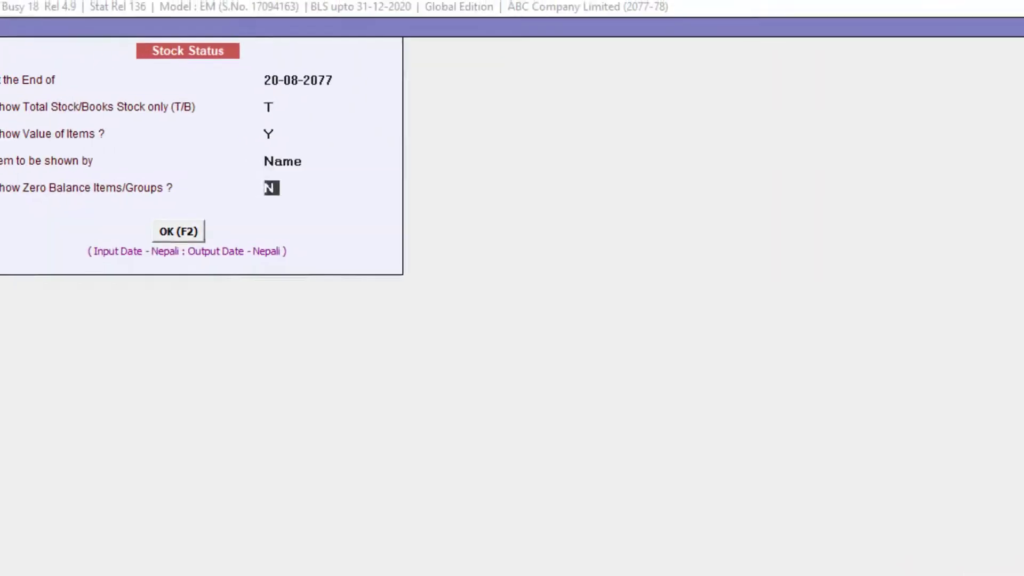
key("F2")
key("Down")
key("Down")
key("Down")
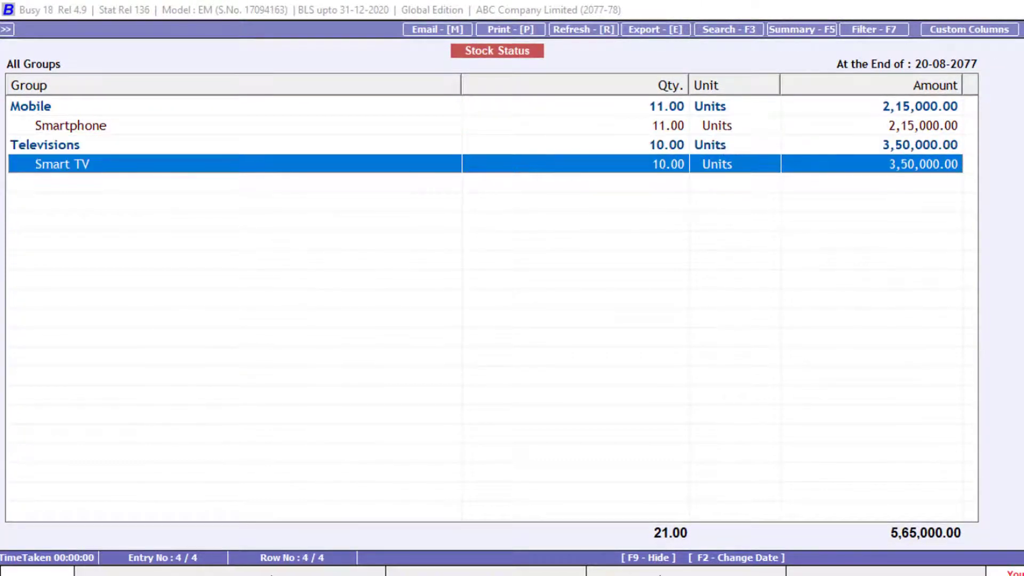
- Examine the stock quantities and amounts of the two items in the Smart TV group, and close the report
key("Return")
key("Down")
key("Up")
key("Down")
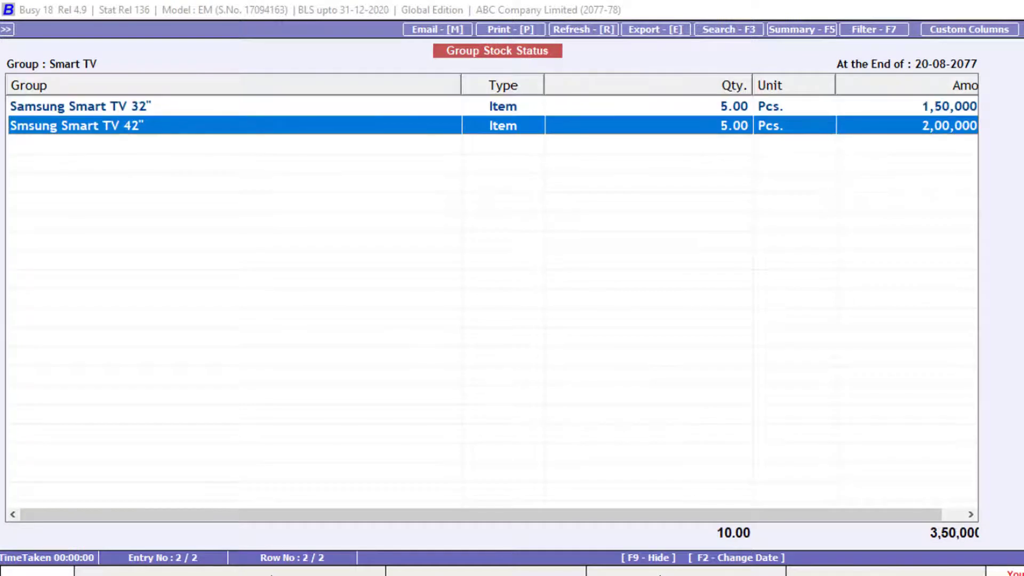
key("Up")
key("Down")
key("Up")
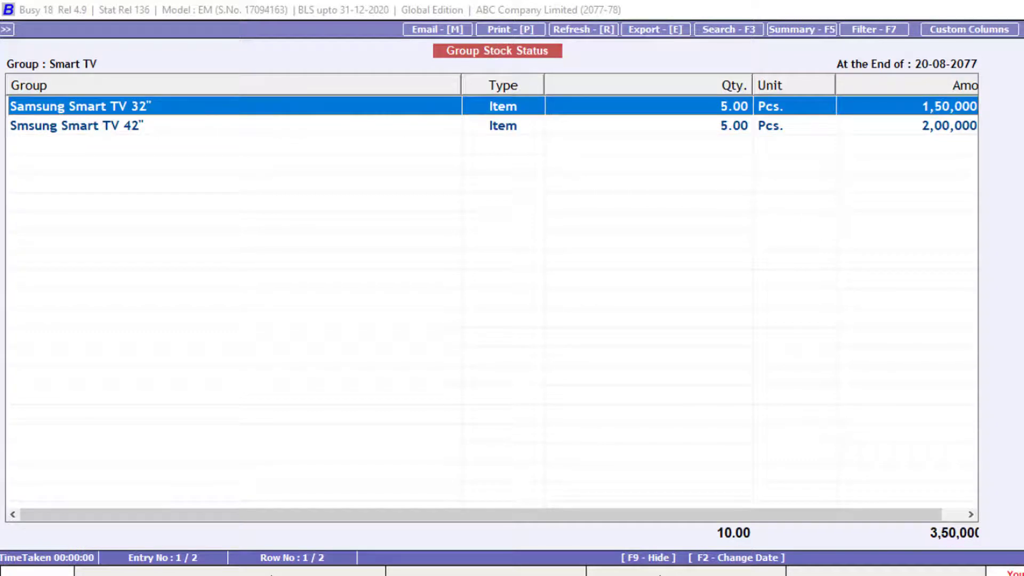
key("Escape")
key("Escape")
key("Escape")
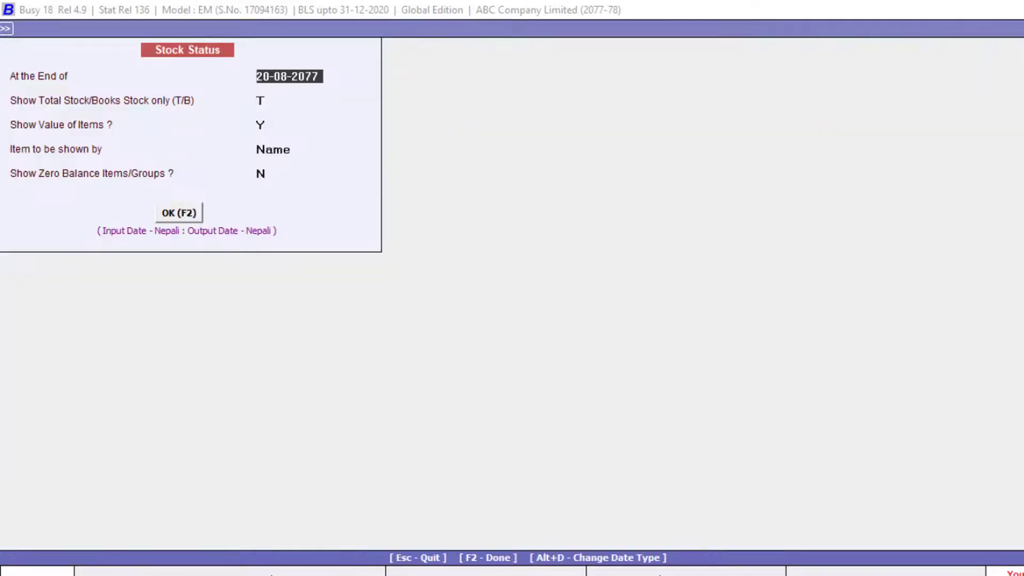
key("Escape")
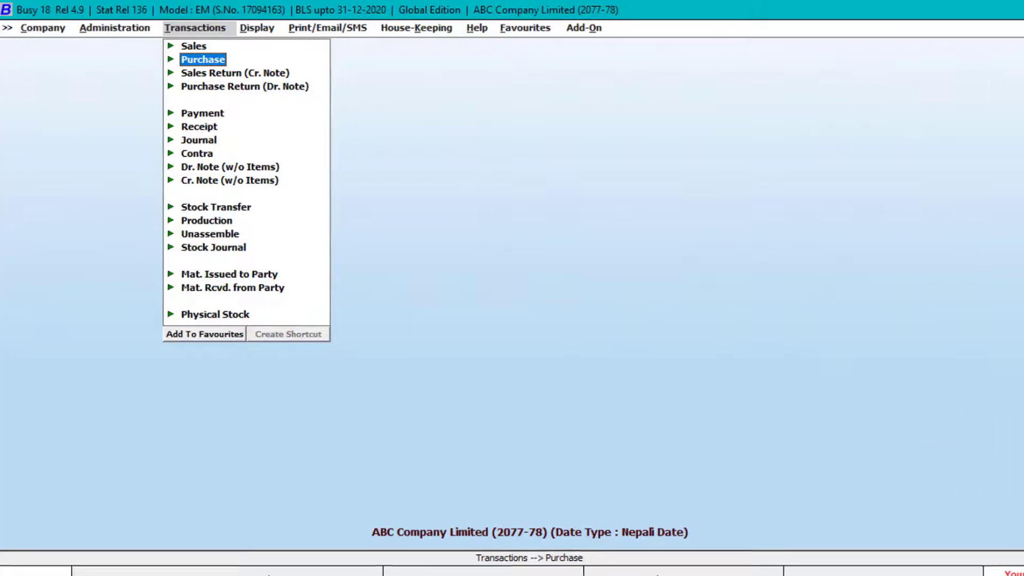
- In the Inventory features, enable date-wise item pricing, party-wise item codes and bill sundry narration
left_click(997, 422)
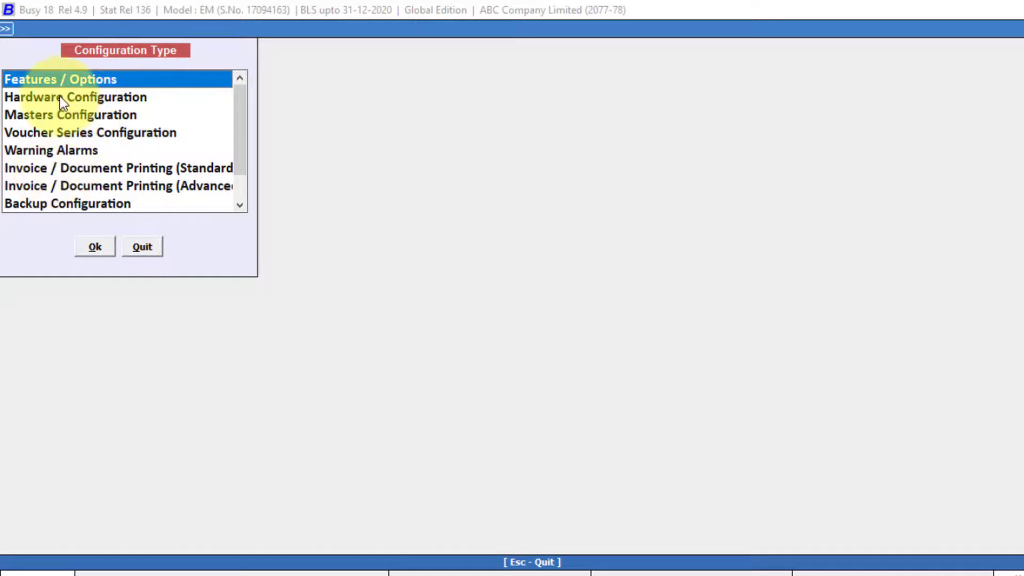
key("Return")
left_click(100, 241)
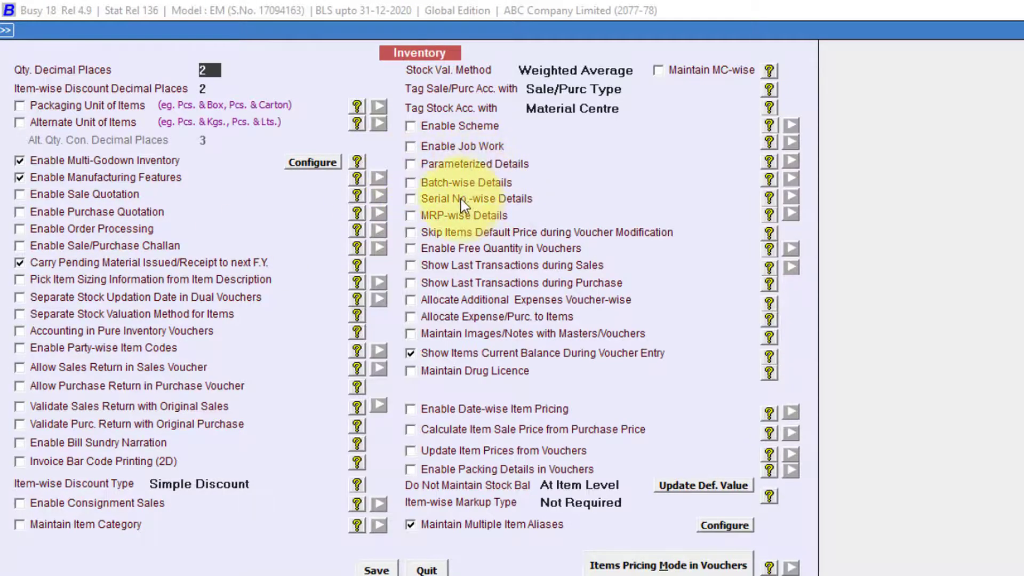
left_click(443, 407)
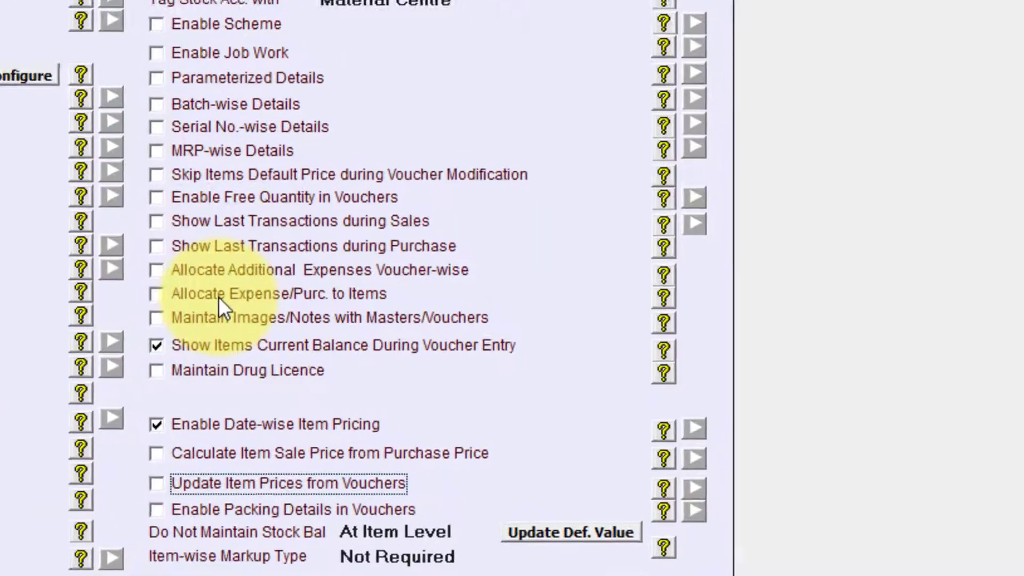
- Enable Allocate Expense/Purc. to Items and Allocate Additional Expenses Voucher-wise, save the Inventory features and close the configuration
left_click(219, 297)
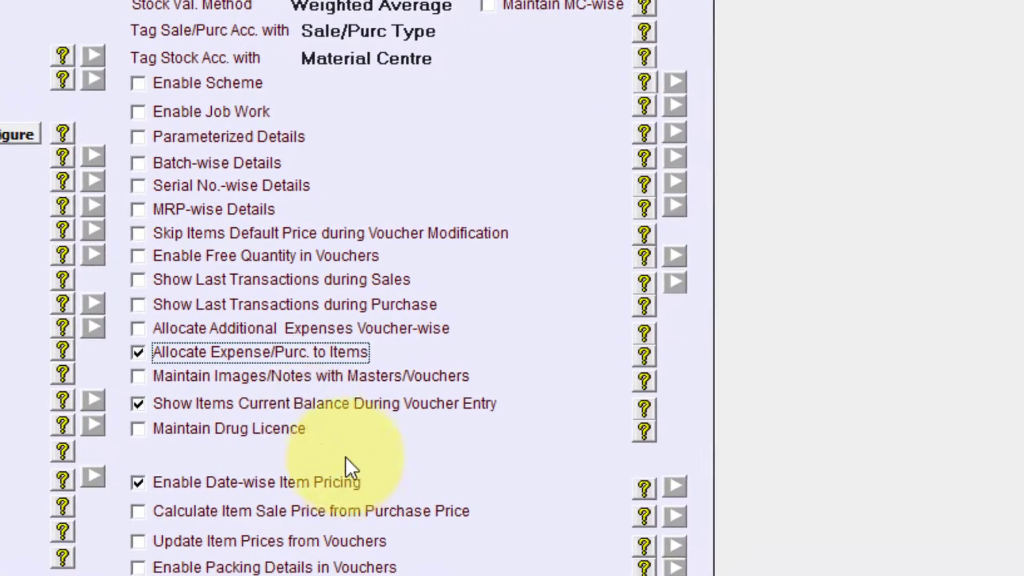
left_click(207, 327)
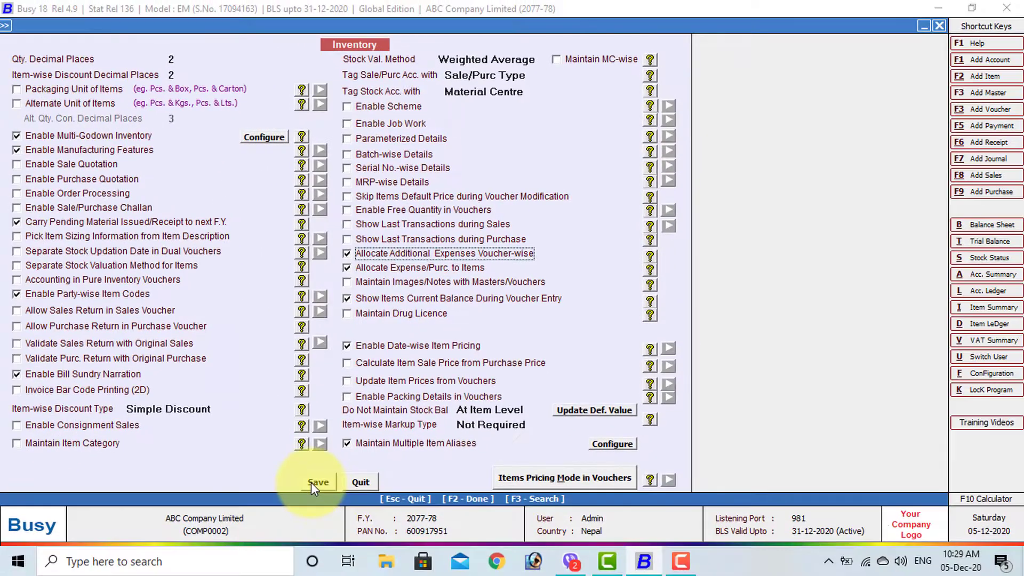
left_click(312, 482)
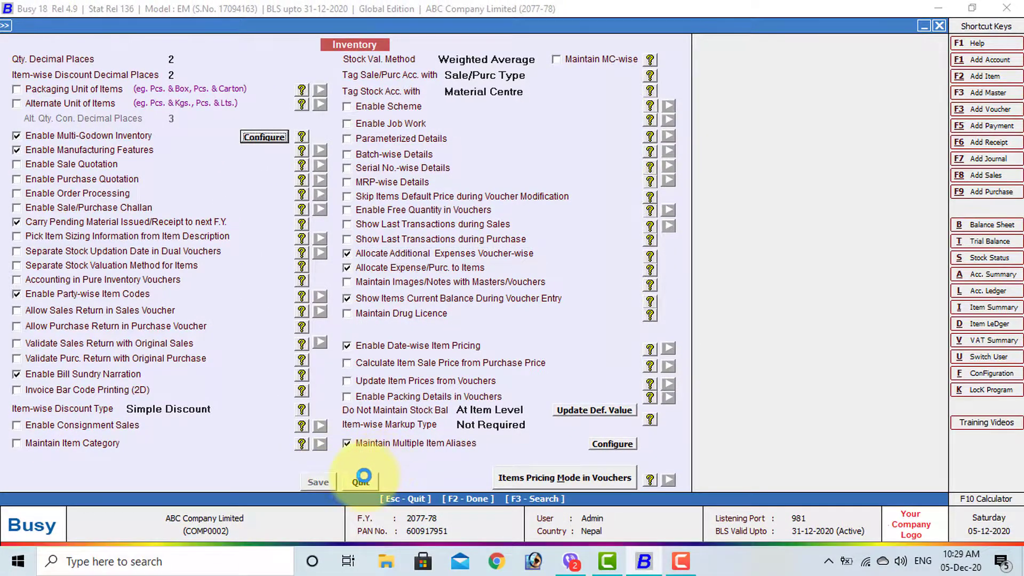
left_click(360, 481)
key("Return")
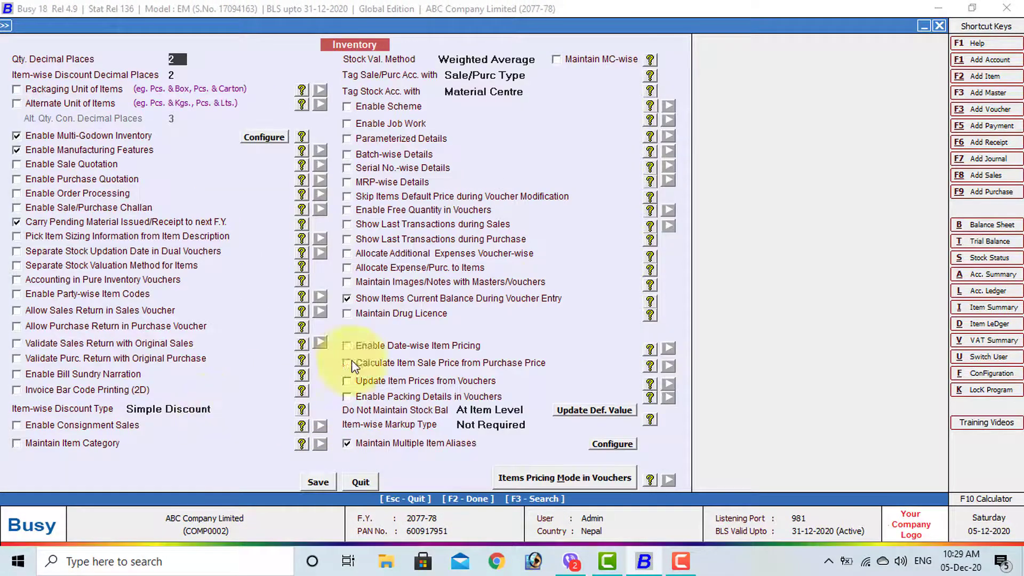
left_click(361, 481)
left_click(113, 467)
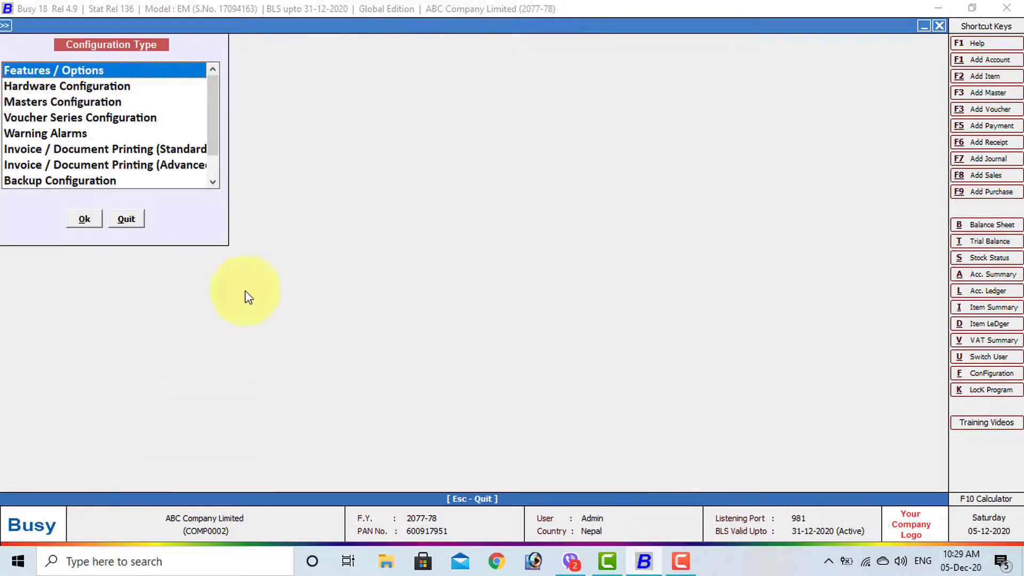
left_click(139, 221)
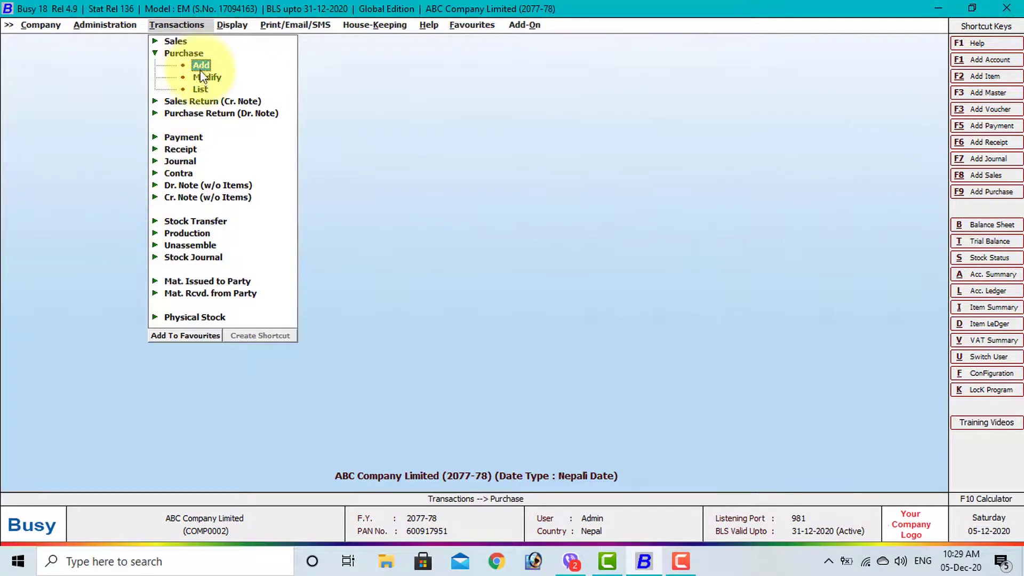
- Open the Main series purchase voucher dated 20-08-2077 for modification
left_click(202, 77)
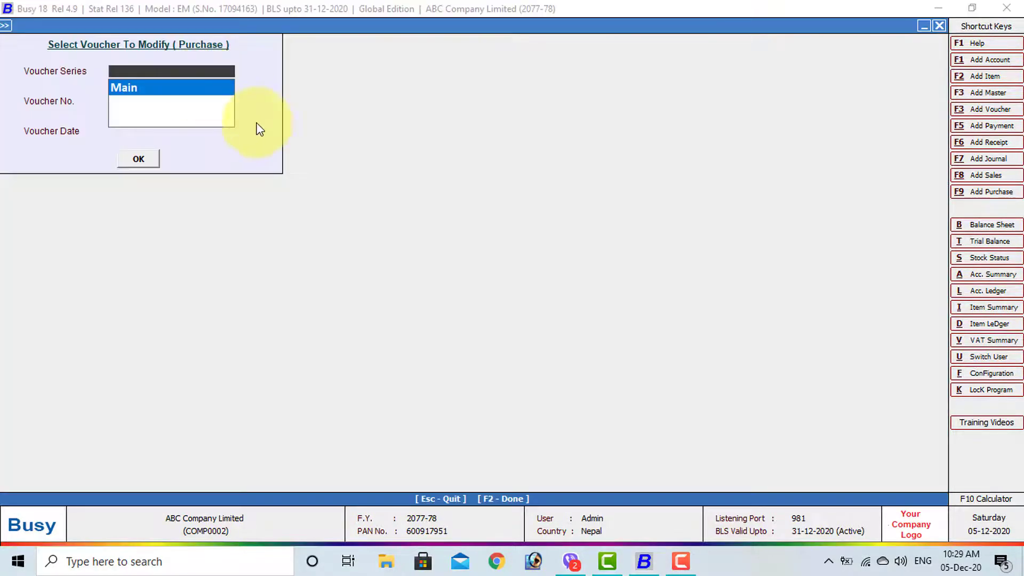
left_click(140, 159)
left_click(139, 159)
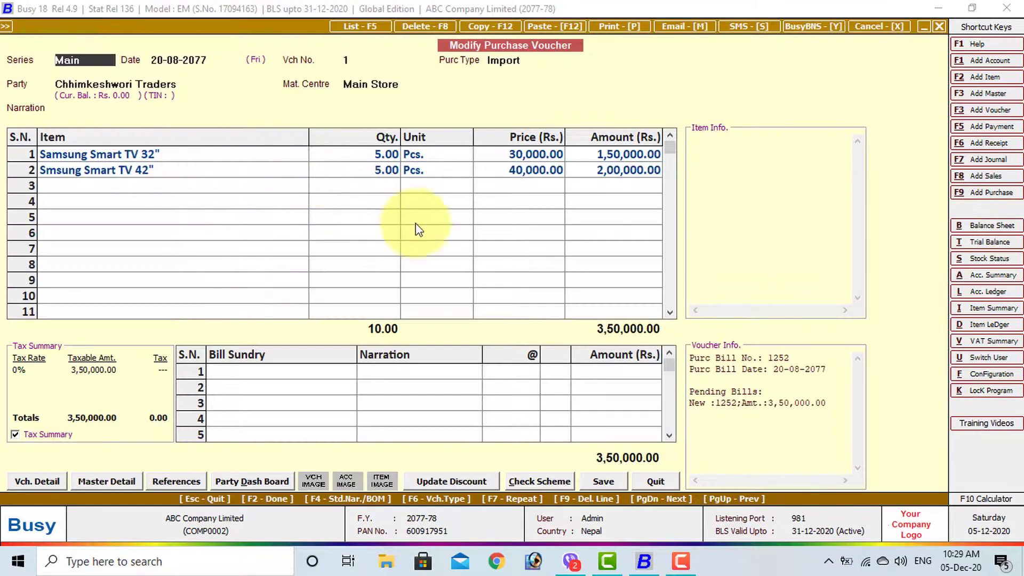
- Save the voucher with an additional expense of Rs. 200 and the narration "dhuwani Exp", keeping its VAT reporting and bill reference details
left_click(609, 478)
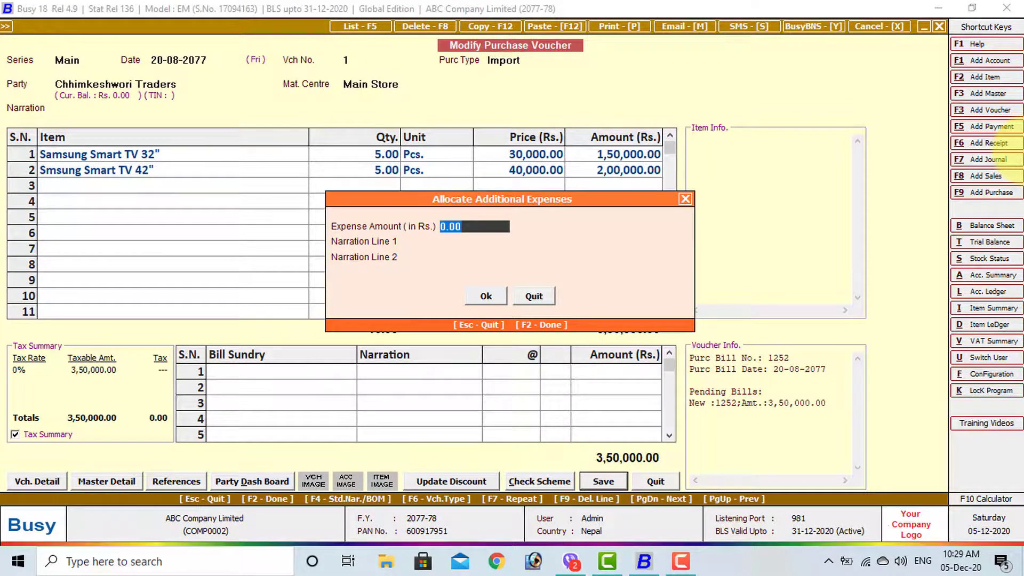
type("2000")
key("Return")
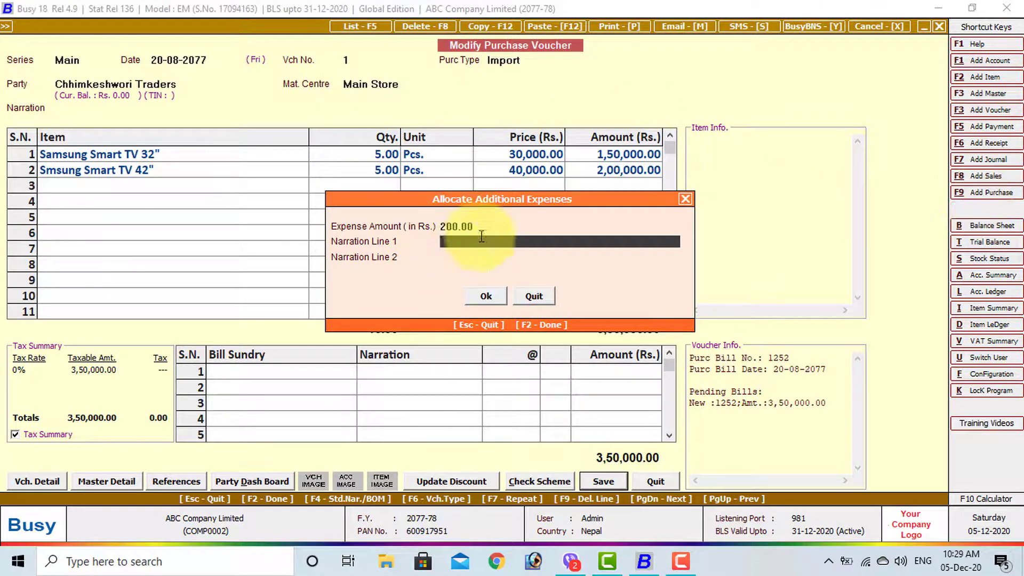
type("dh")
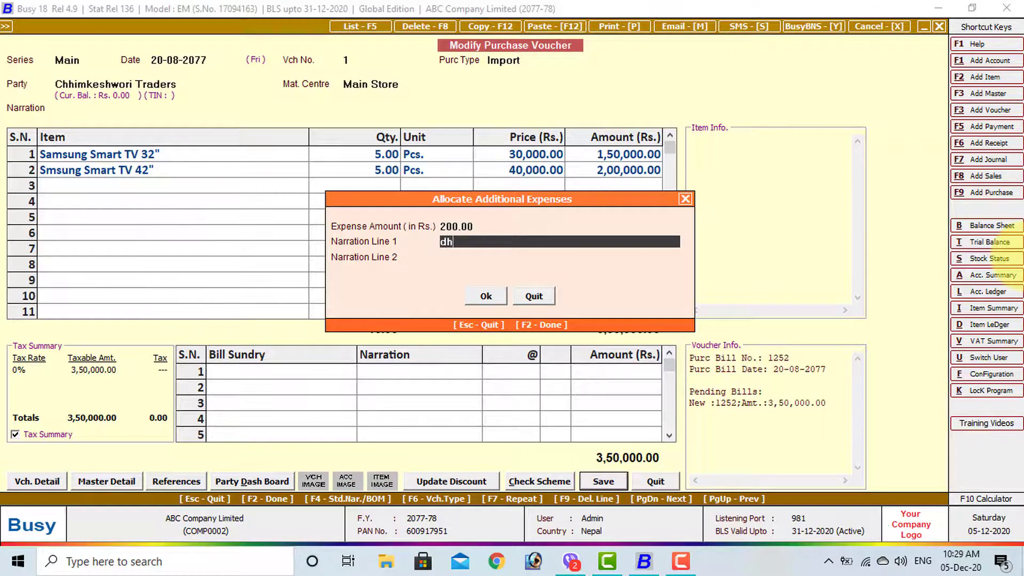
type("uwani Exp")
left_click(486, 296)
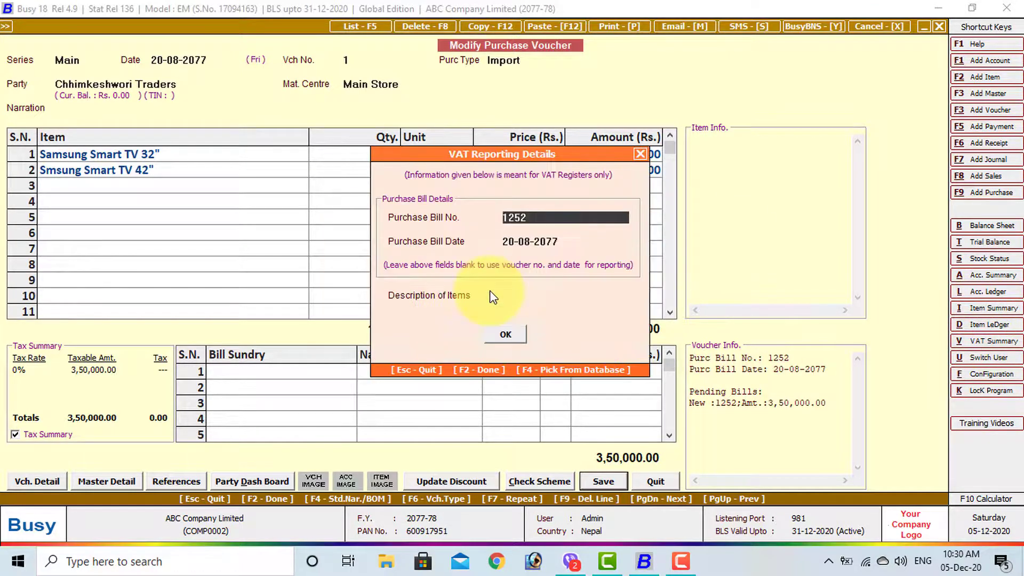
left_click(506, 334)
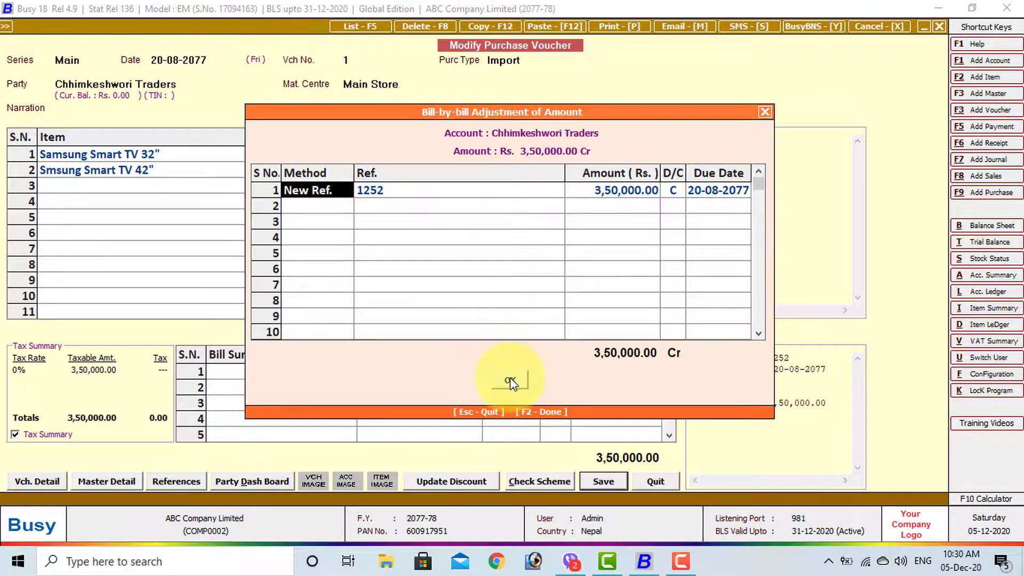
left_click(510, 379)
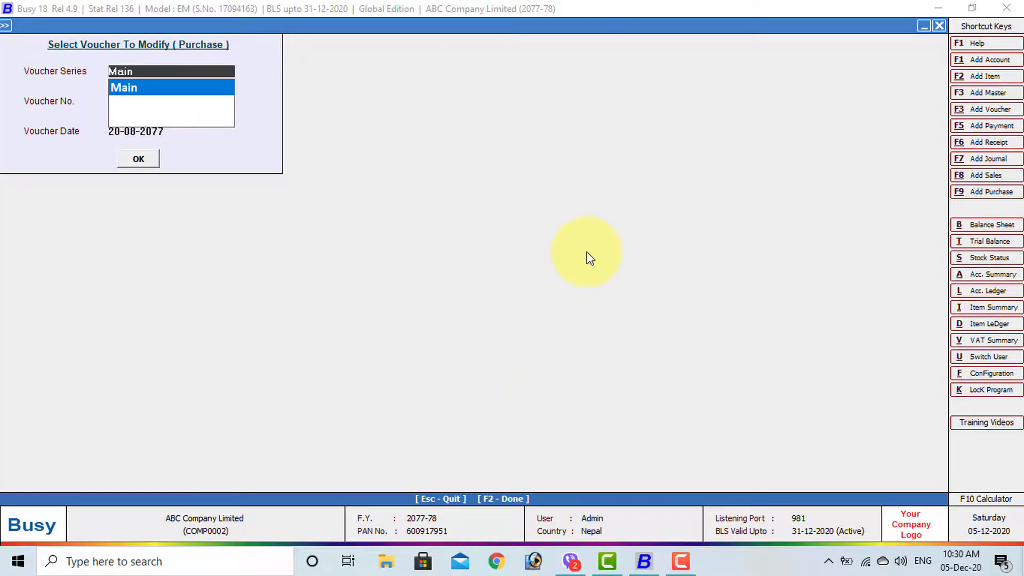
key("Escape")
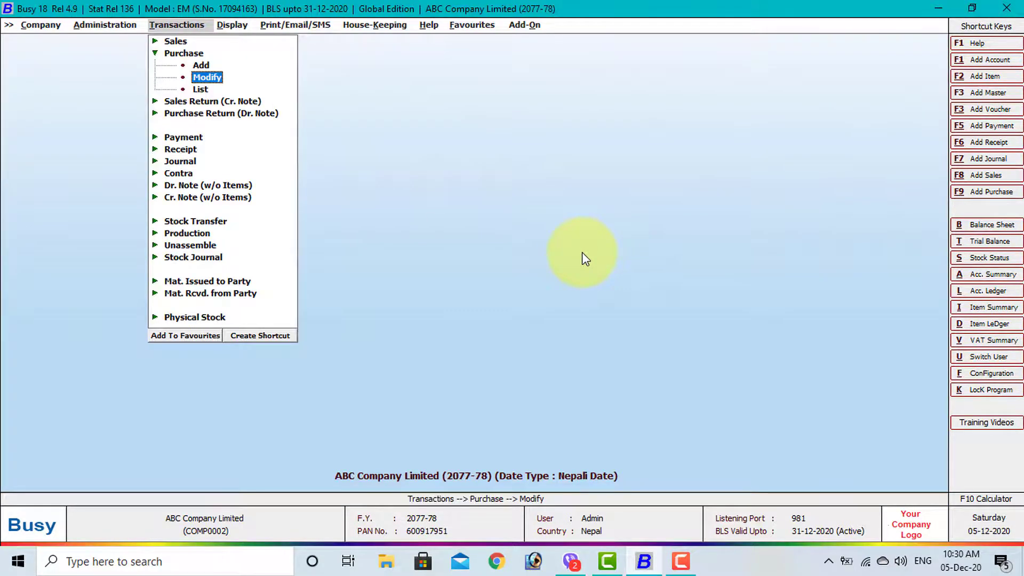
key("alt+F9")
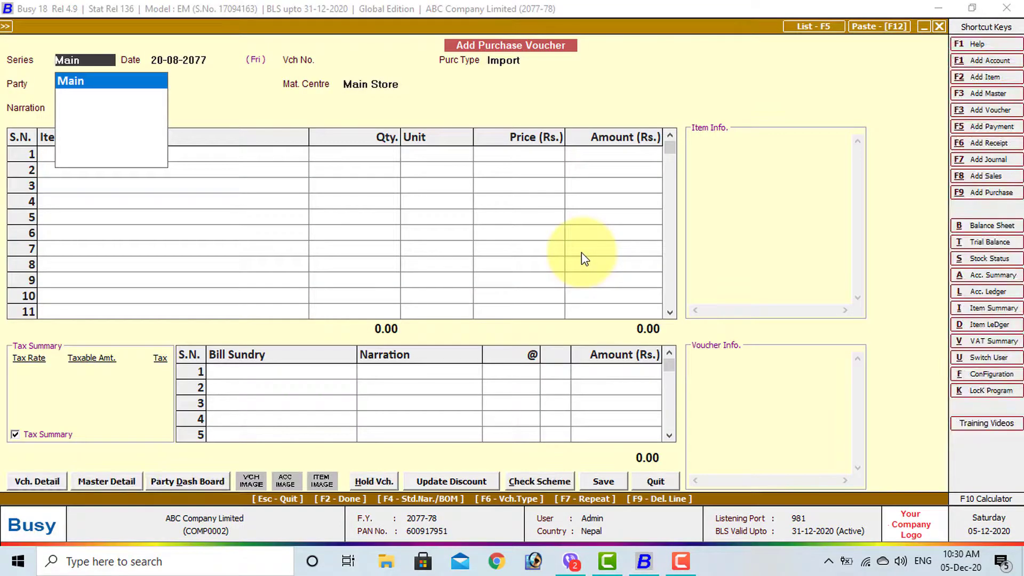
key("Return")
key("Return")
key("Return")
key("Return")
type("cash")
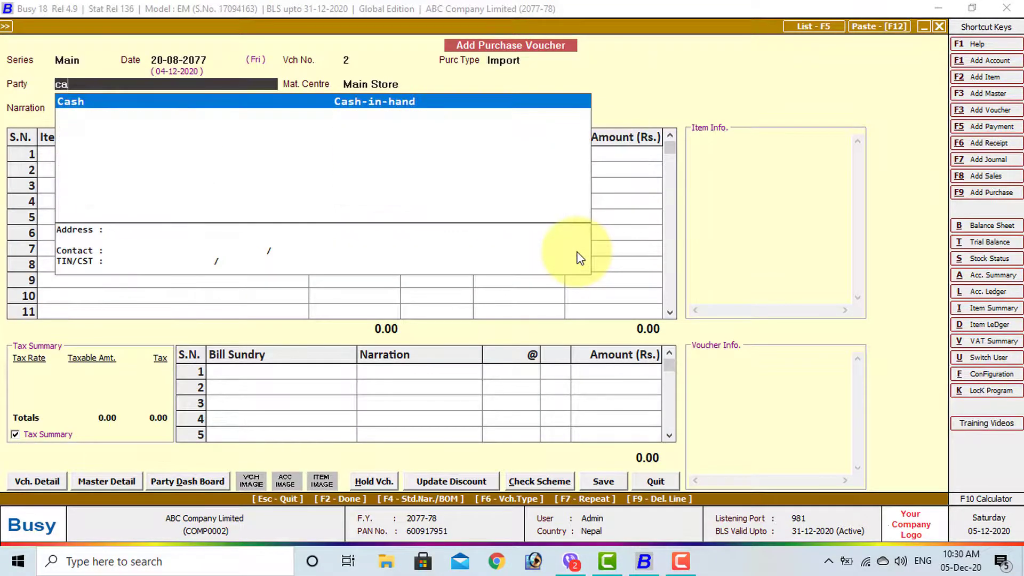
key("Return")
key("Return")
key("Return")
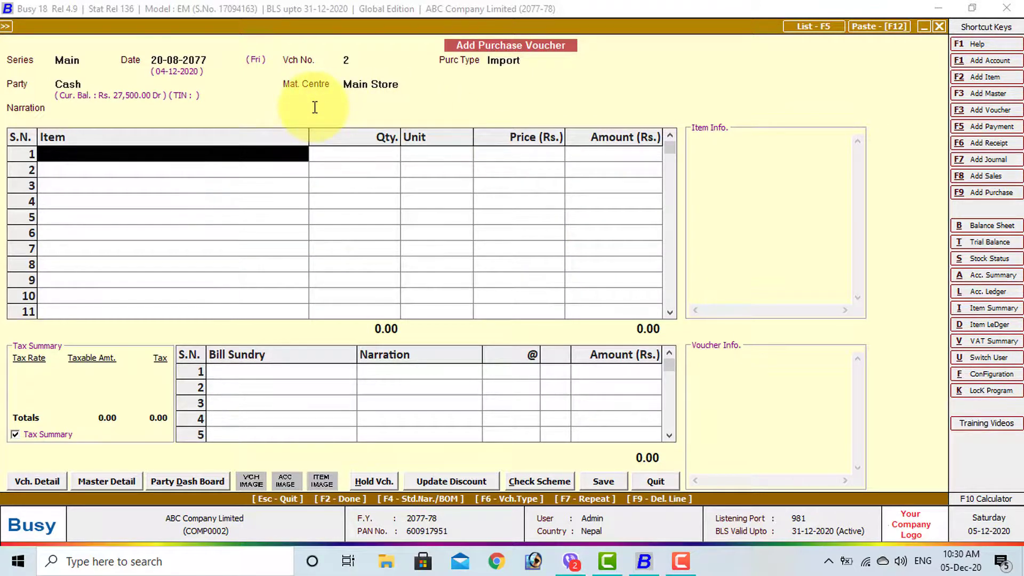
key("Escape")
key("y")
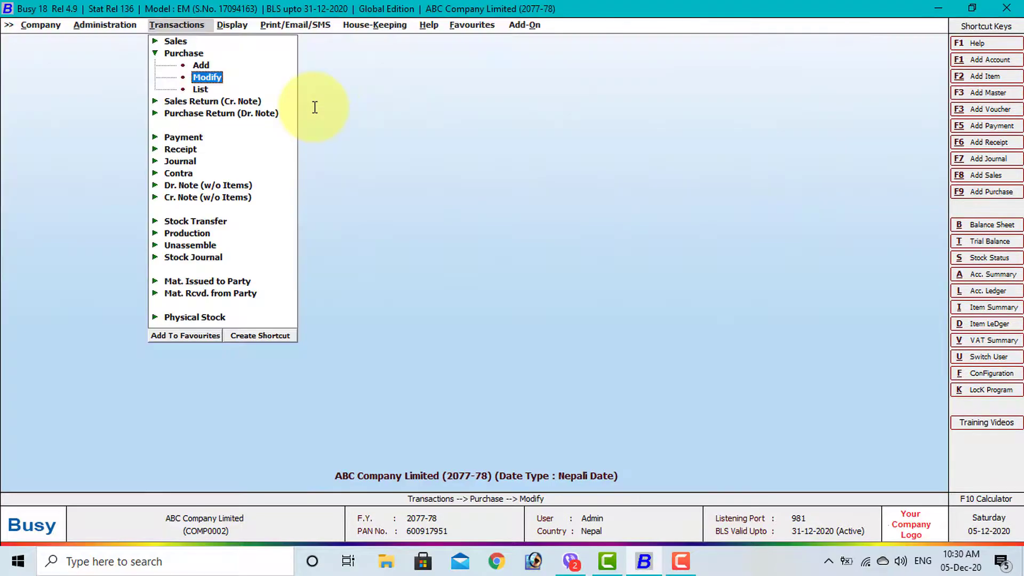
left_click(186, 53)
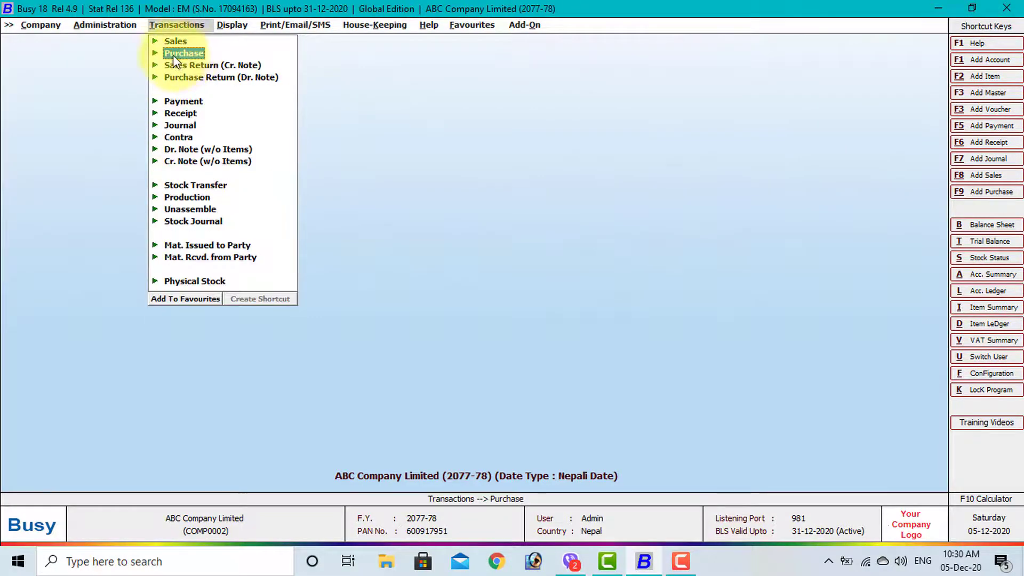